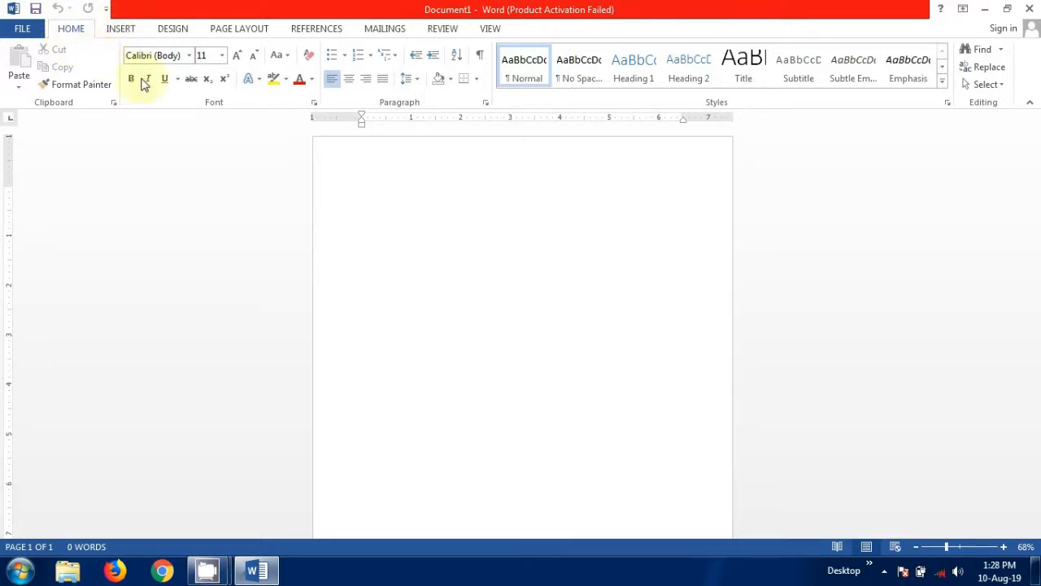
Set the top, left, bottom and right margins to 0.3" in Custom Margins.
click(247, 33)
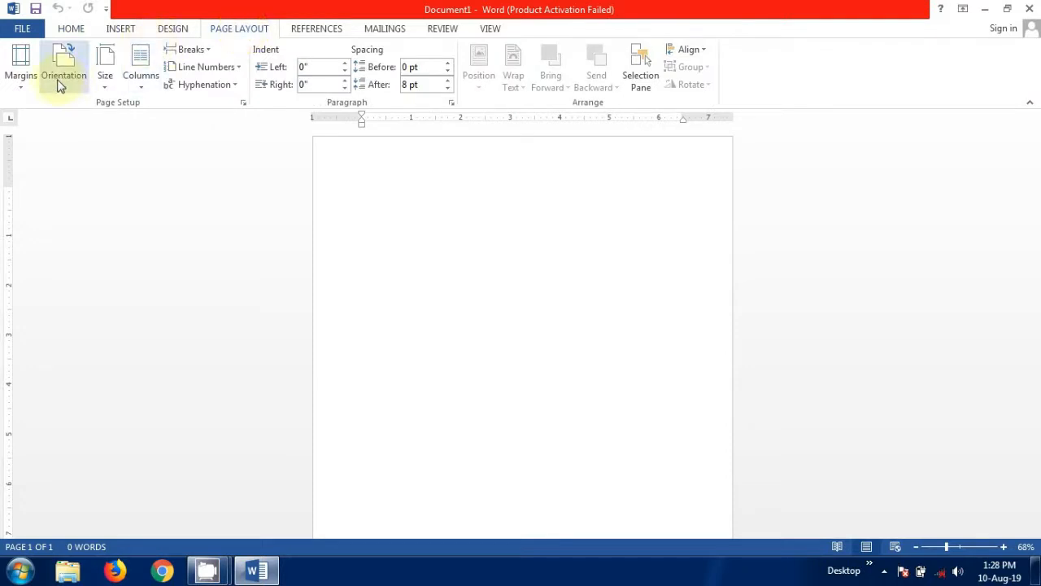
click(22, 91)
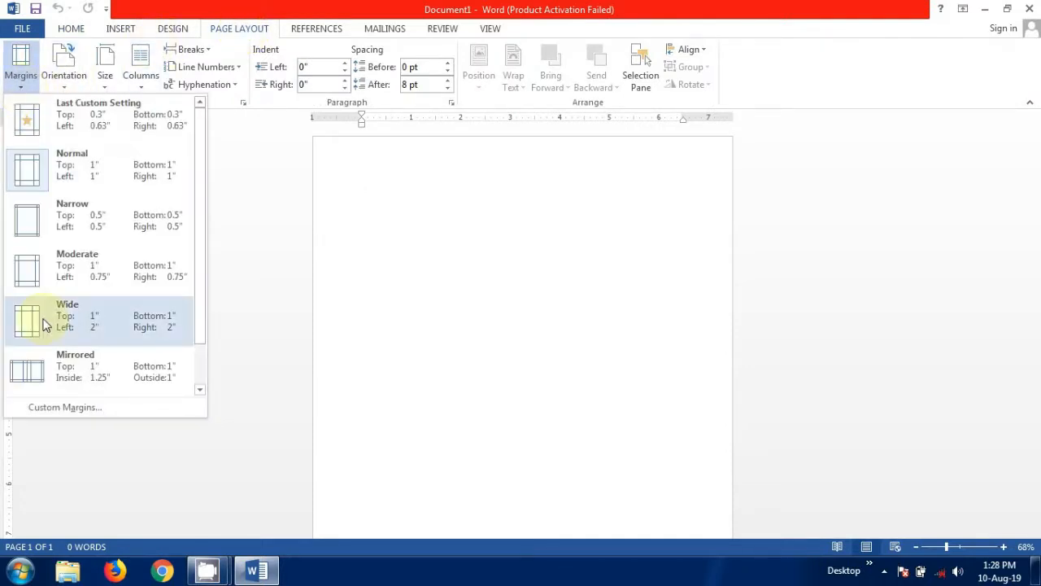
click(71, 407)
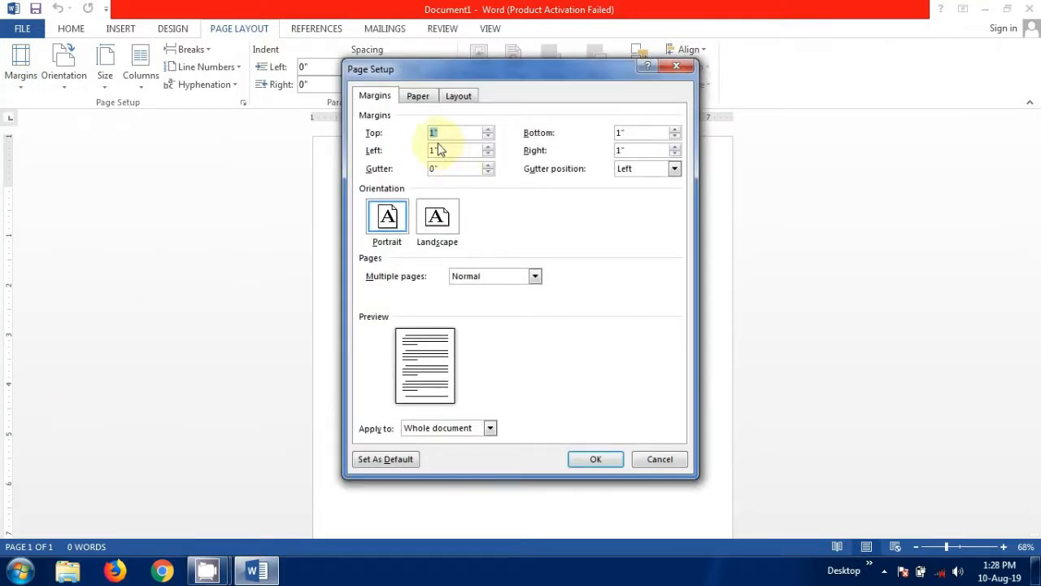
click(434, 134)
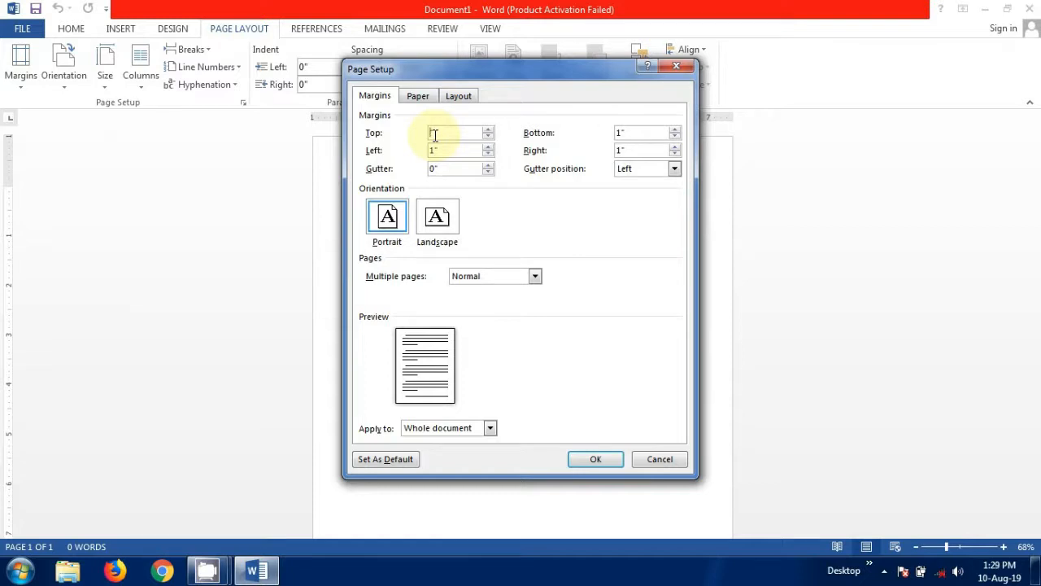
text(0.3)
click(435, 149)
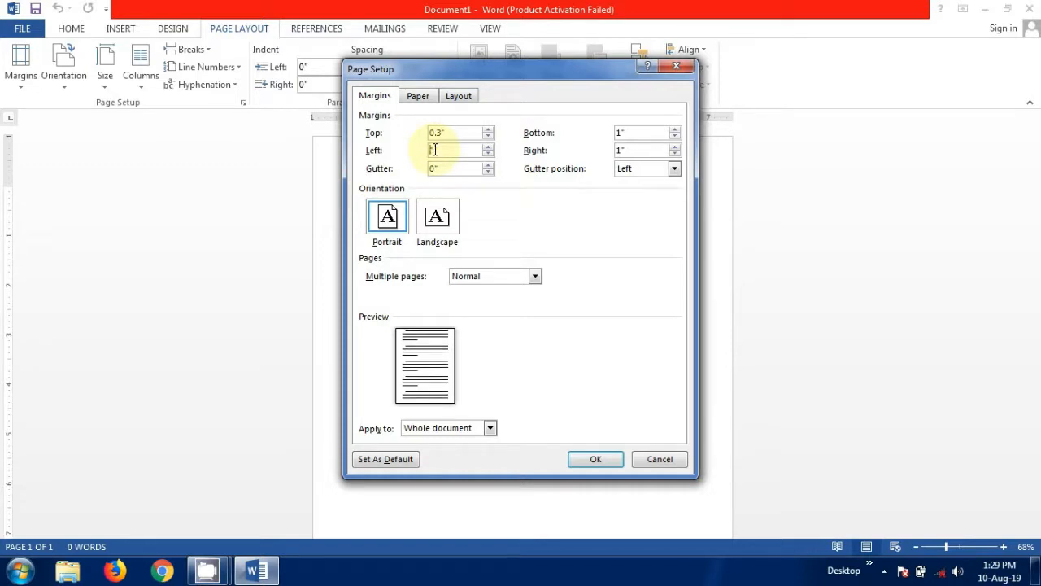
text(0.3)
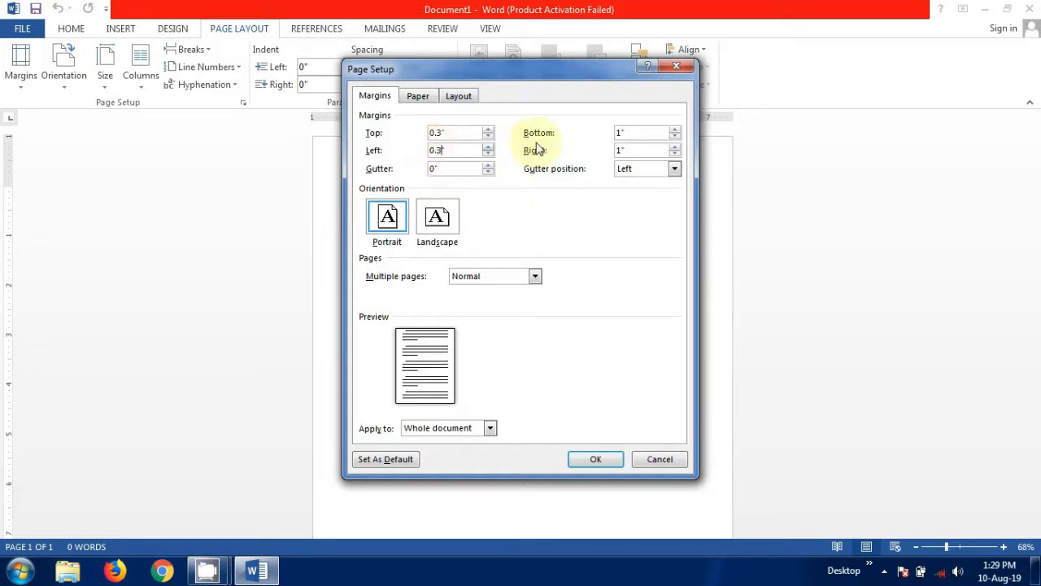
click(620, 134)
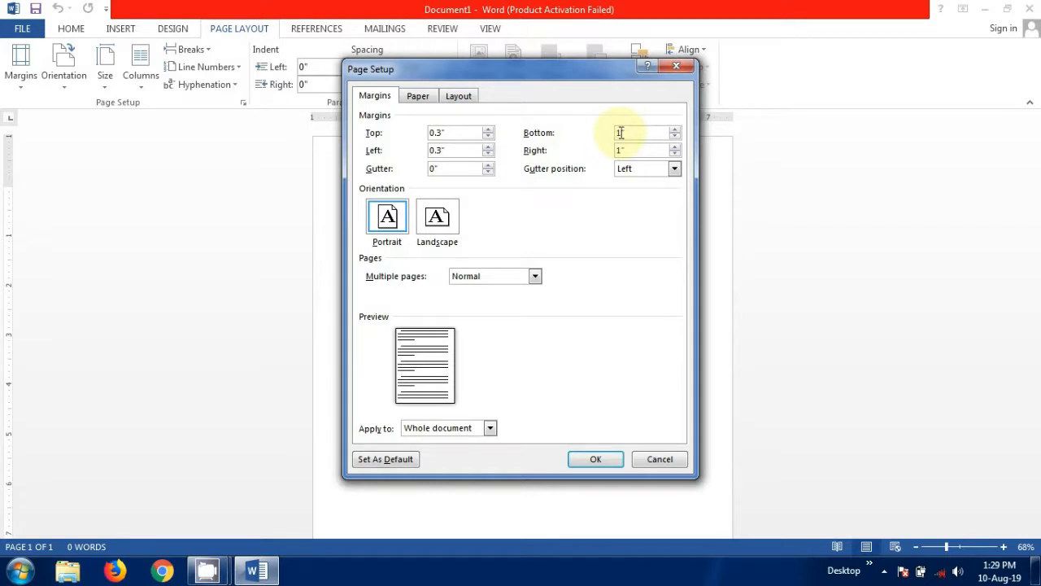
key(BackSpace)
text(0.3)
click(621, 150)
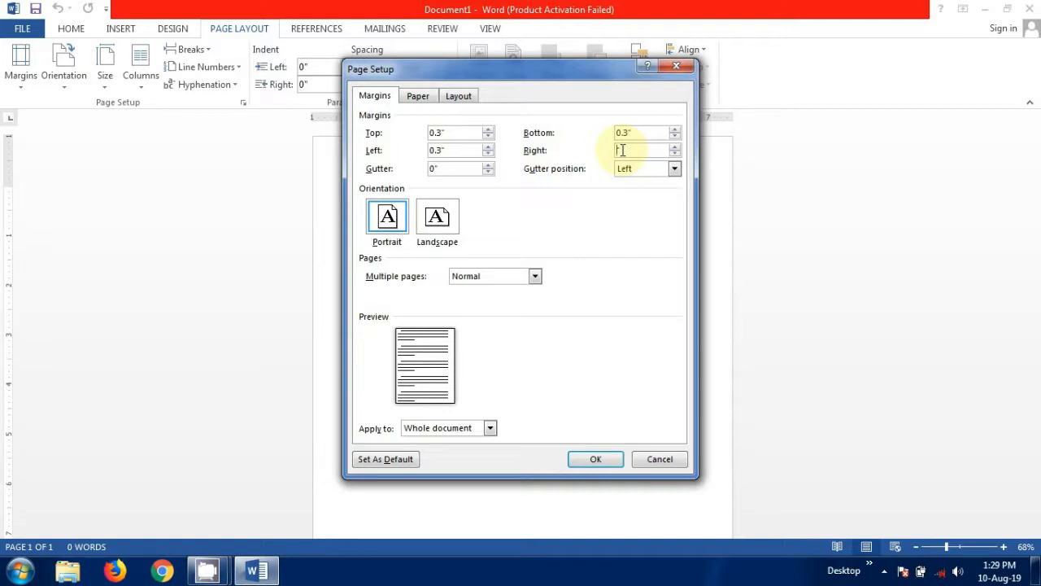
text(0.3)
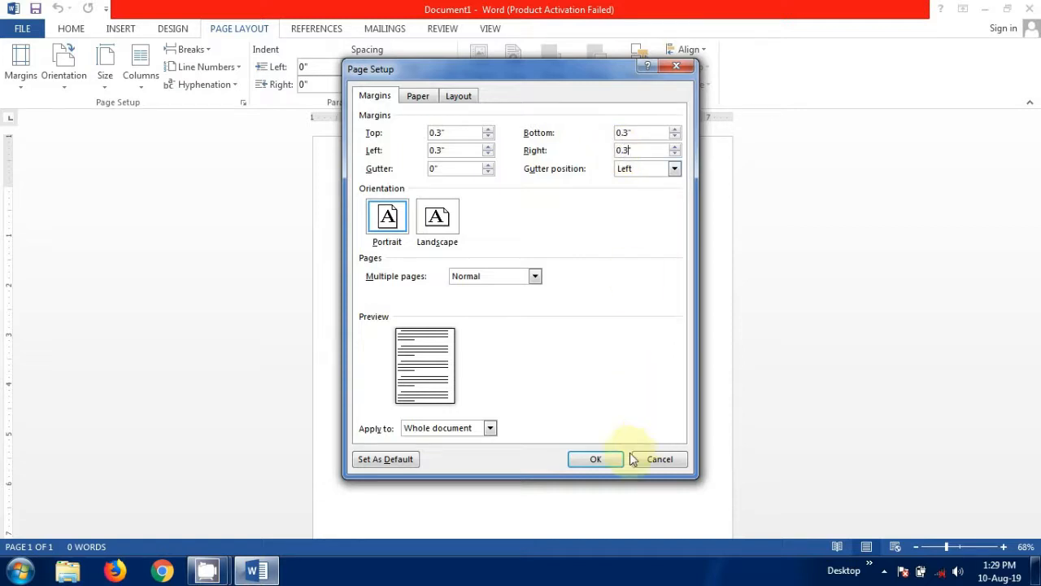
click(605, 459)
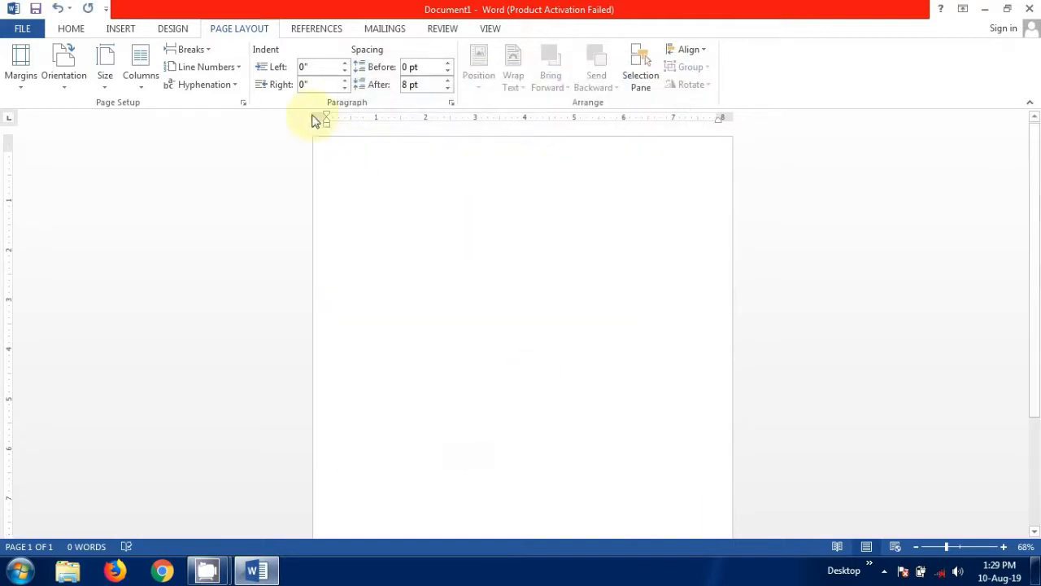
Set a custom 9.75" by 6.75" paper size, letting Word fix the margins.
click(23, 85)
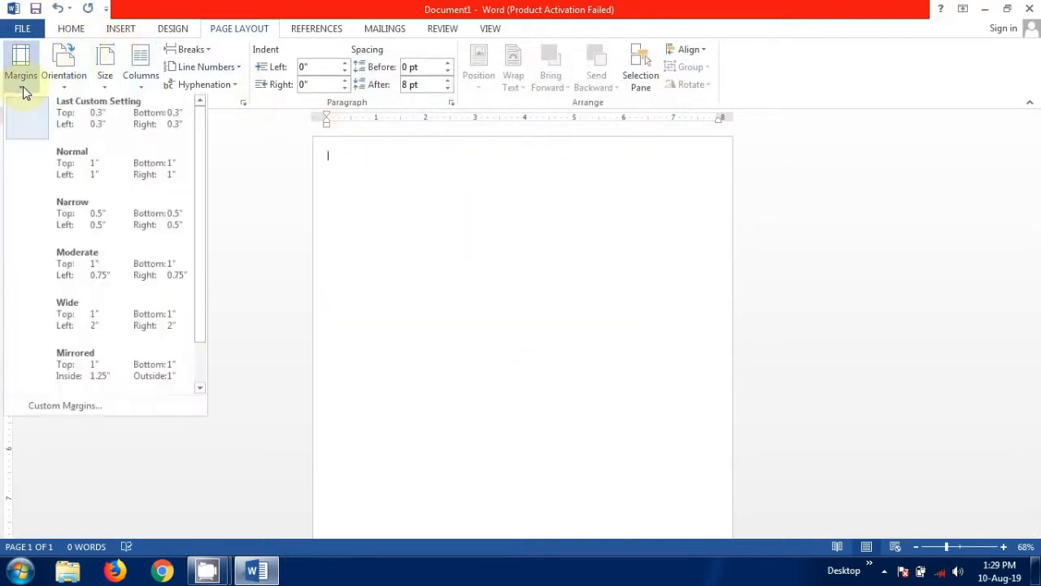
click(91, 407)
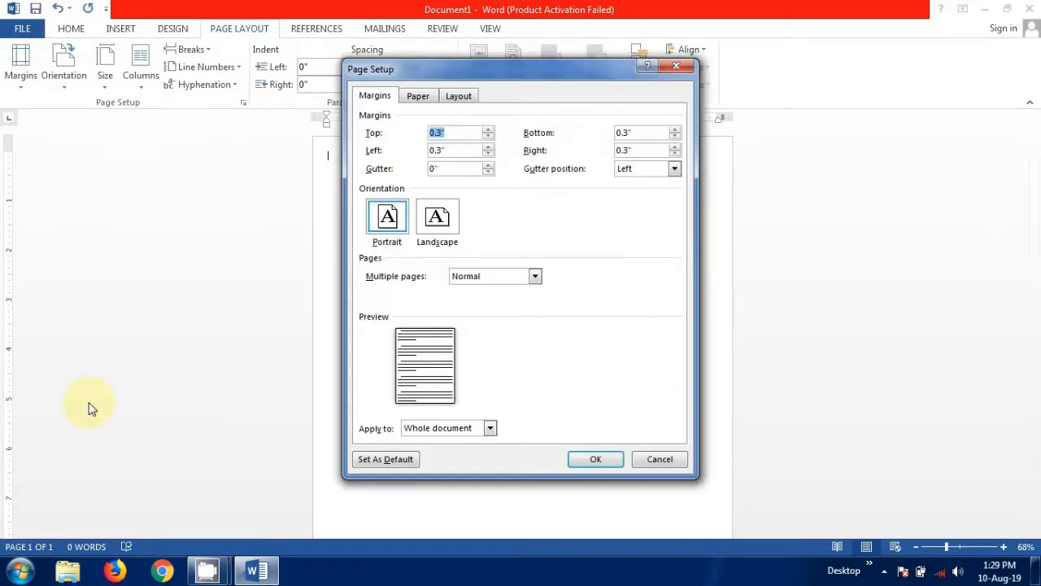
click(418, 97)
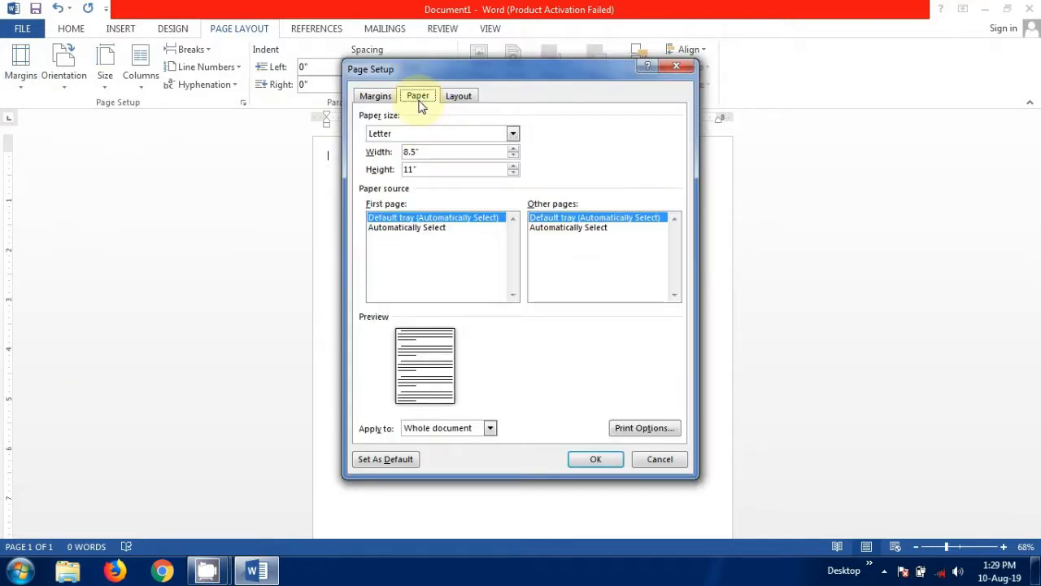
click(415, 151)
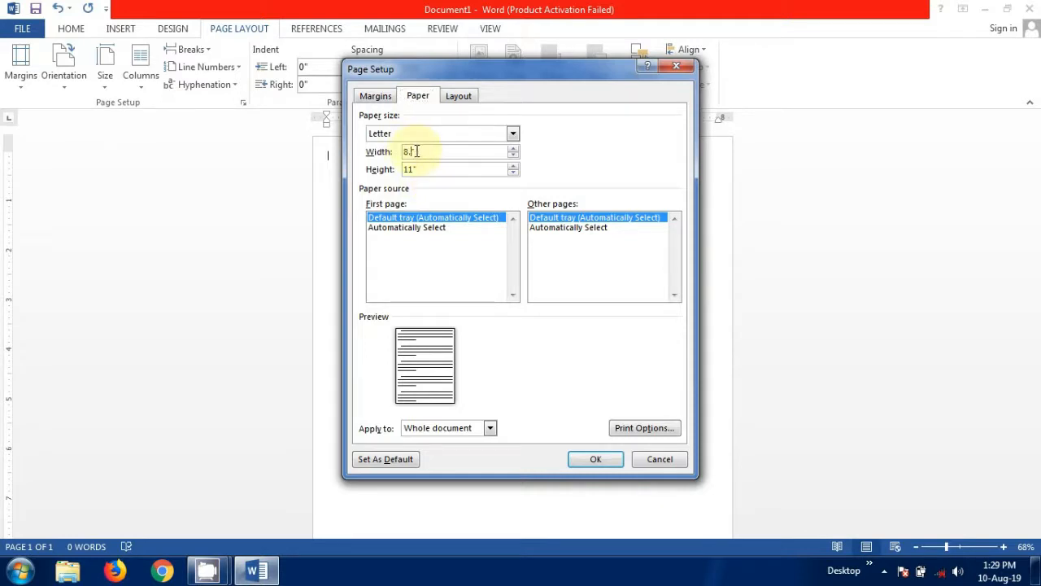
key(BackSpace)
key(BackSpace)
key(BackSpace)
text(9")
text(75)
click(417, 168)
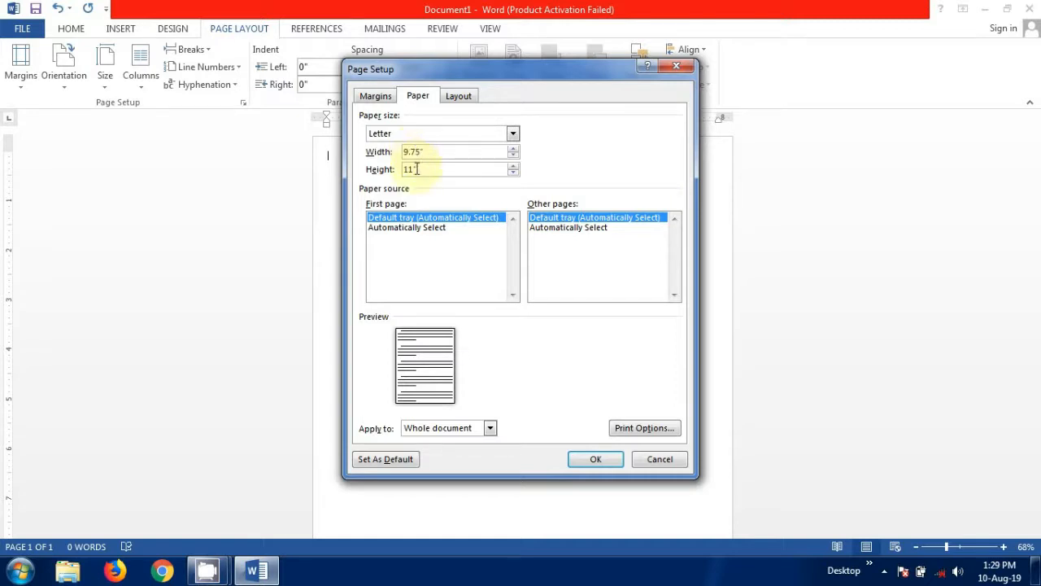
key(BackSpace)
key(BackSpace)
key(BackSpace)
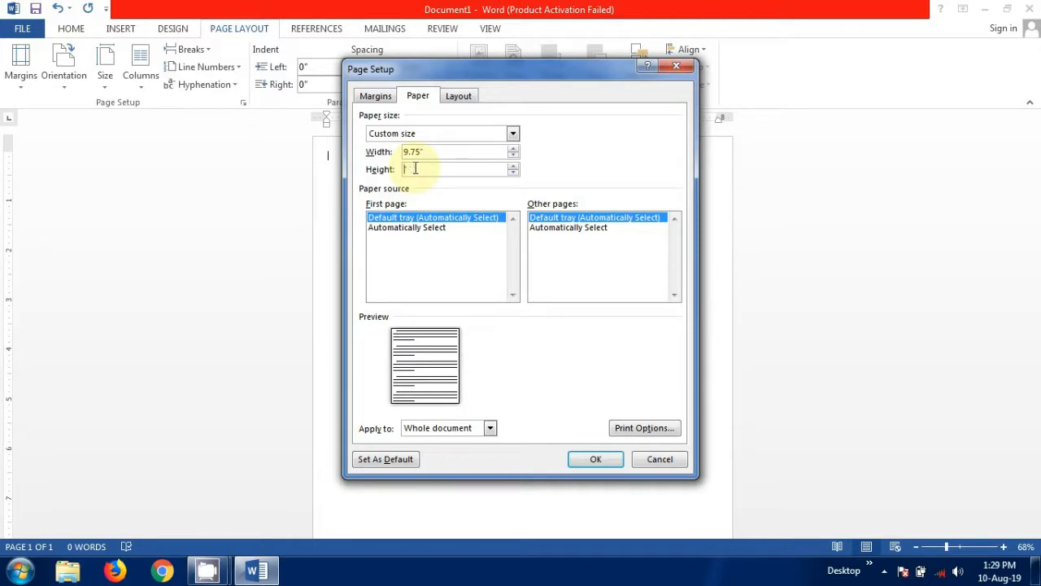
text(6.75)
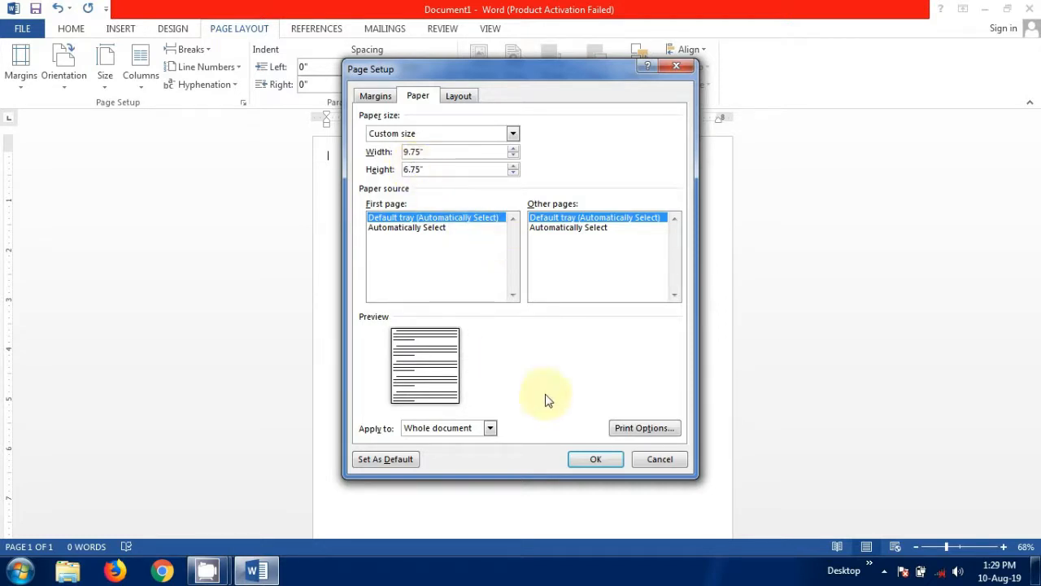
click(598, 462)
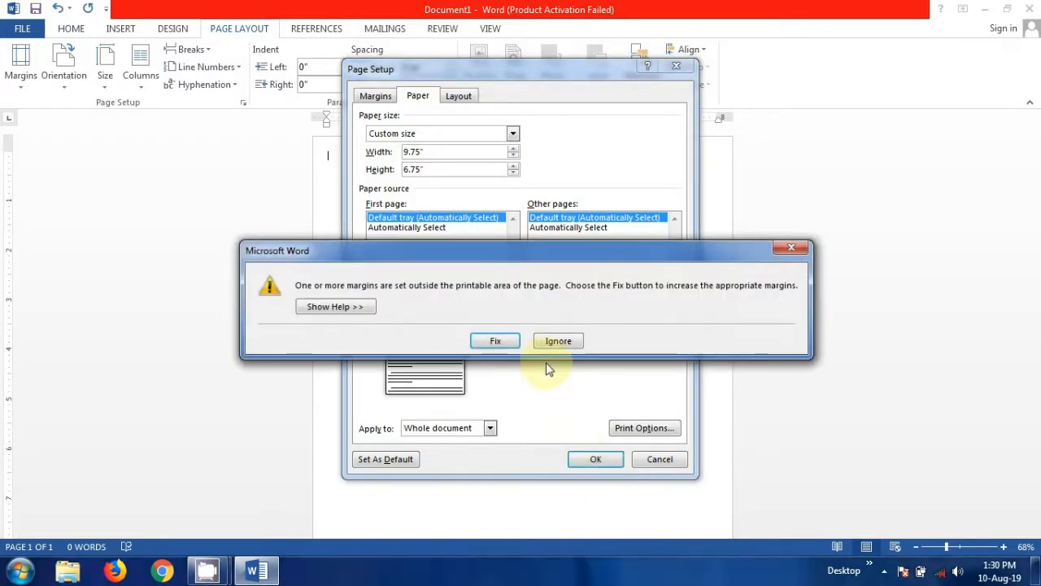
click(496, 342)
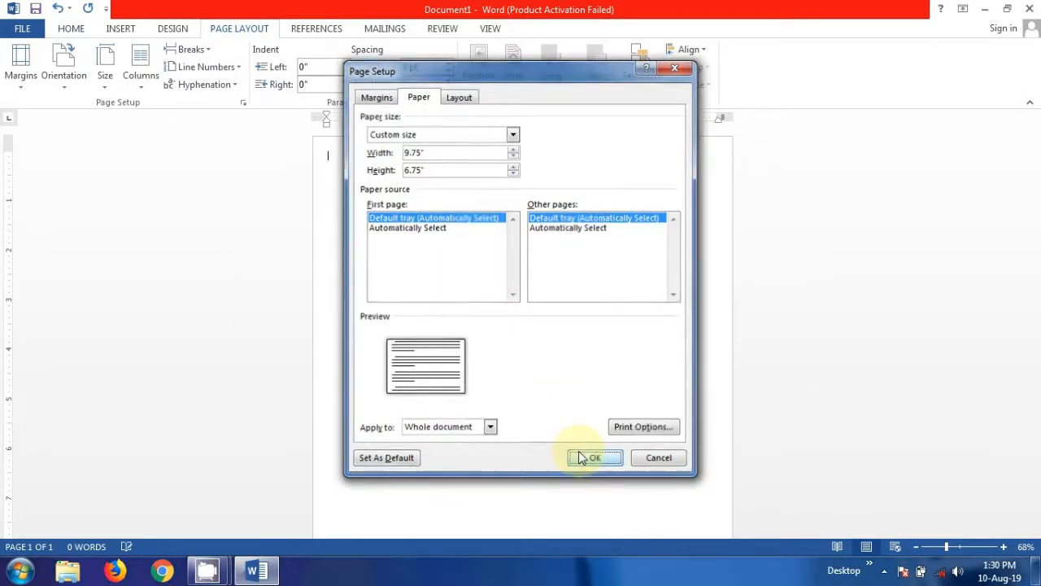
click(579, 458)
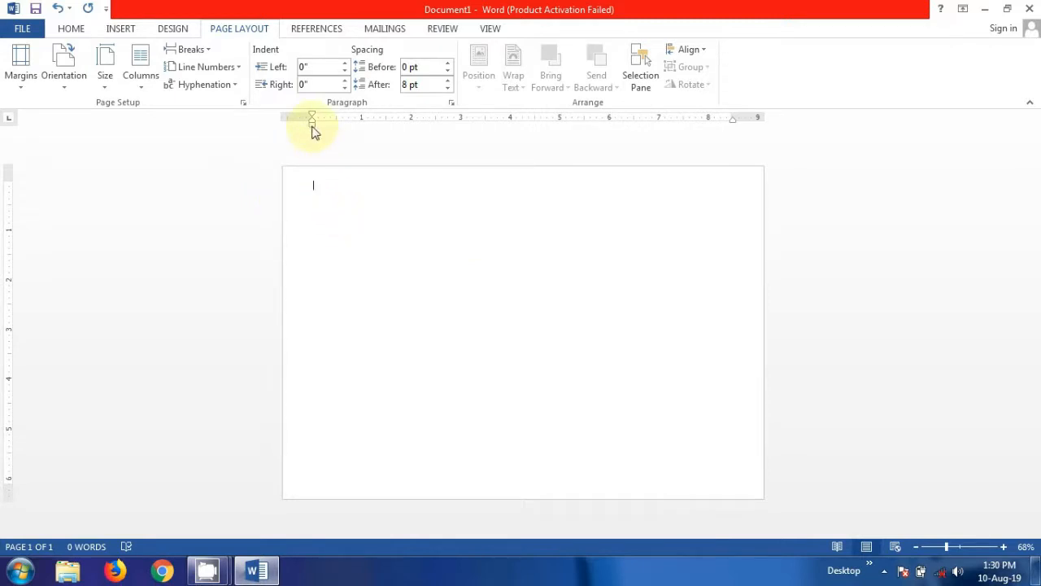
Extend both indents to -0.63" and pull the top and bottom margins toward the page edges.
drag(313, 130, 280, 133)
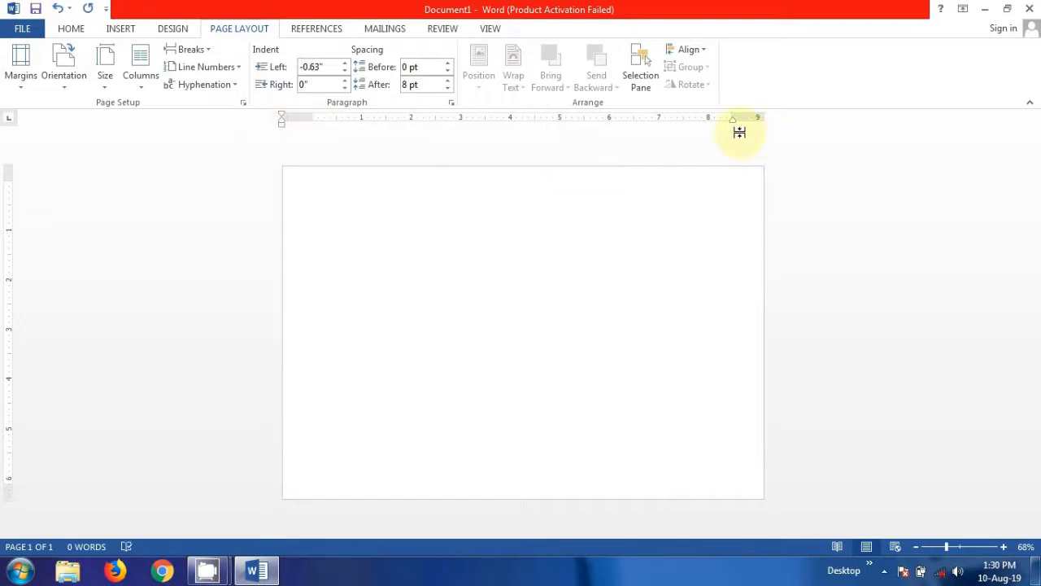
drag(735, 128, 772, 135)
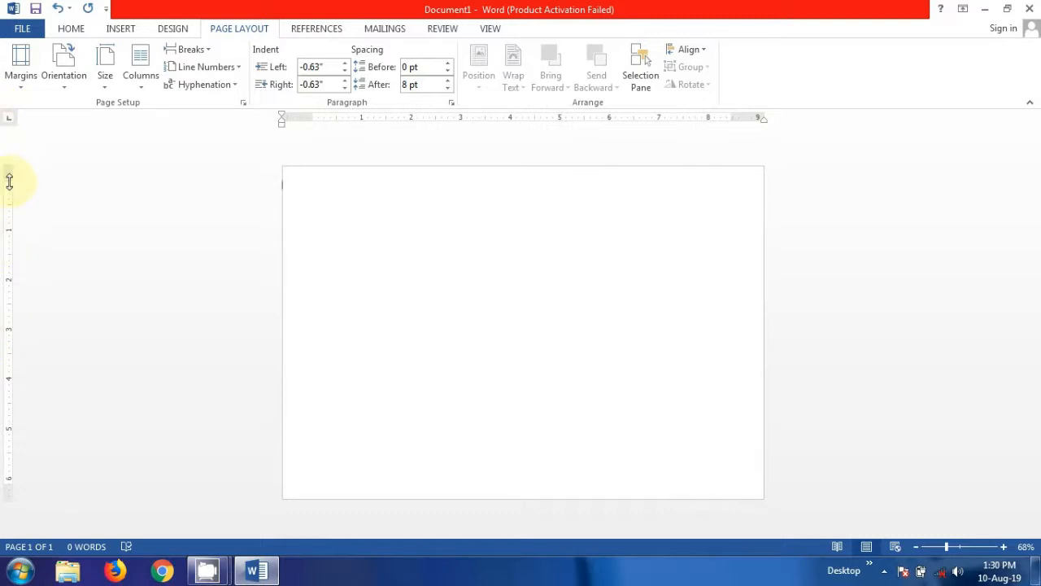
drag(9, 179, 9, 148)
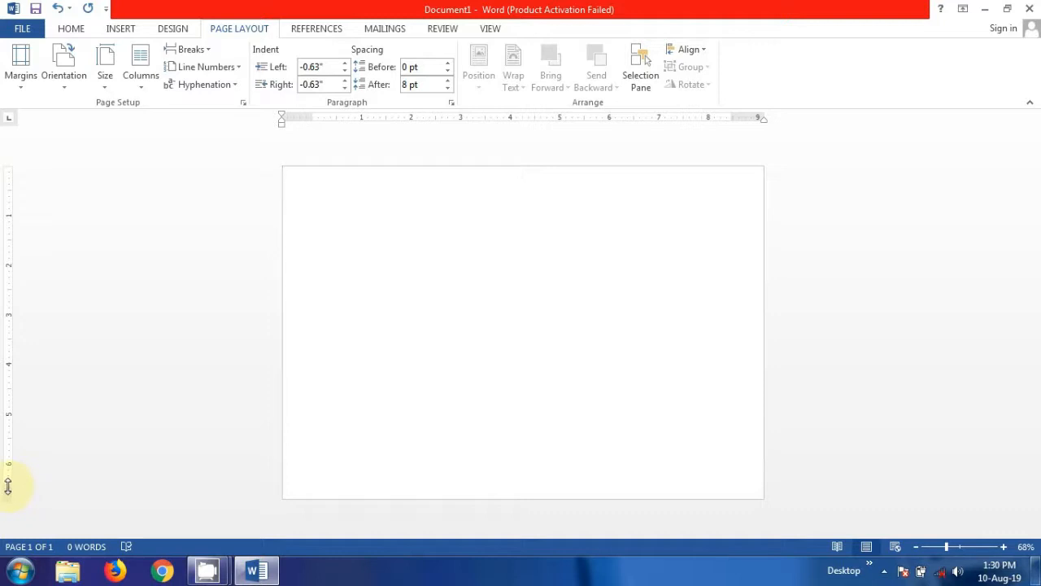
drag(9, 487, 5, 523)
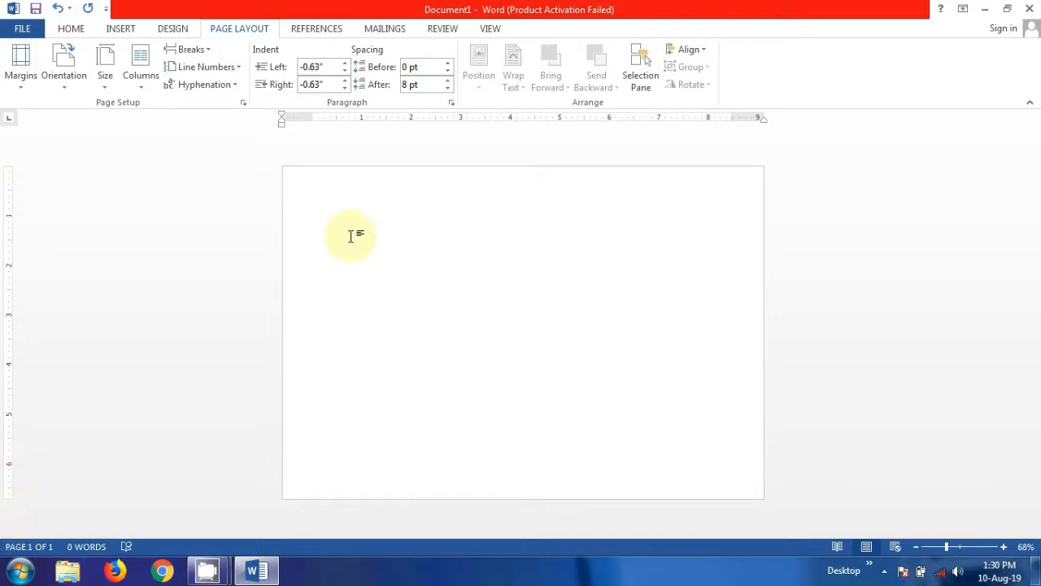
Draw a 1.62"-tall rectangle across the page top and drag a copy to the bottom edge.
click(119, 30)
click(210, 81)
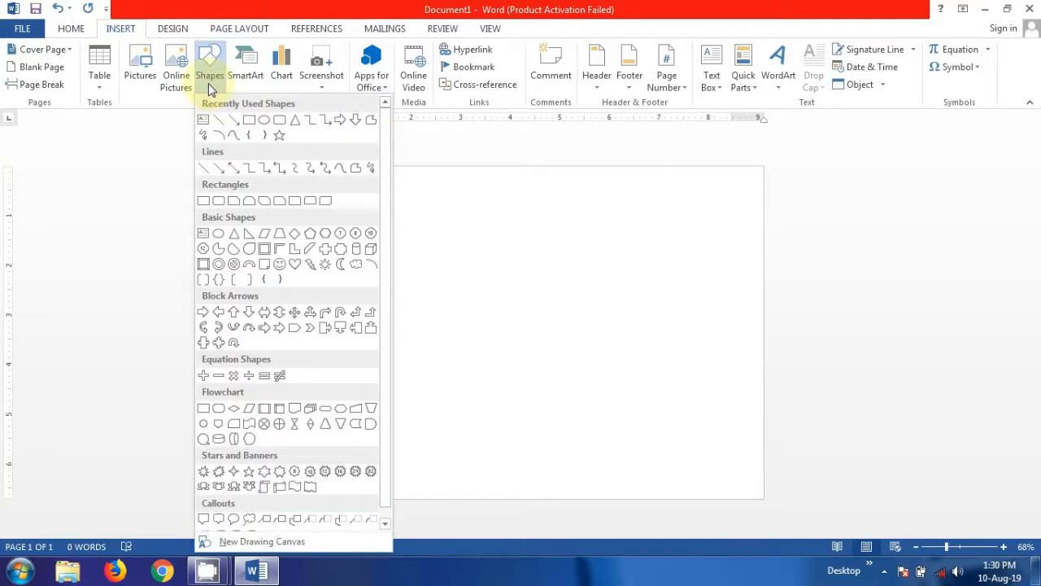
click(249, 124)
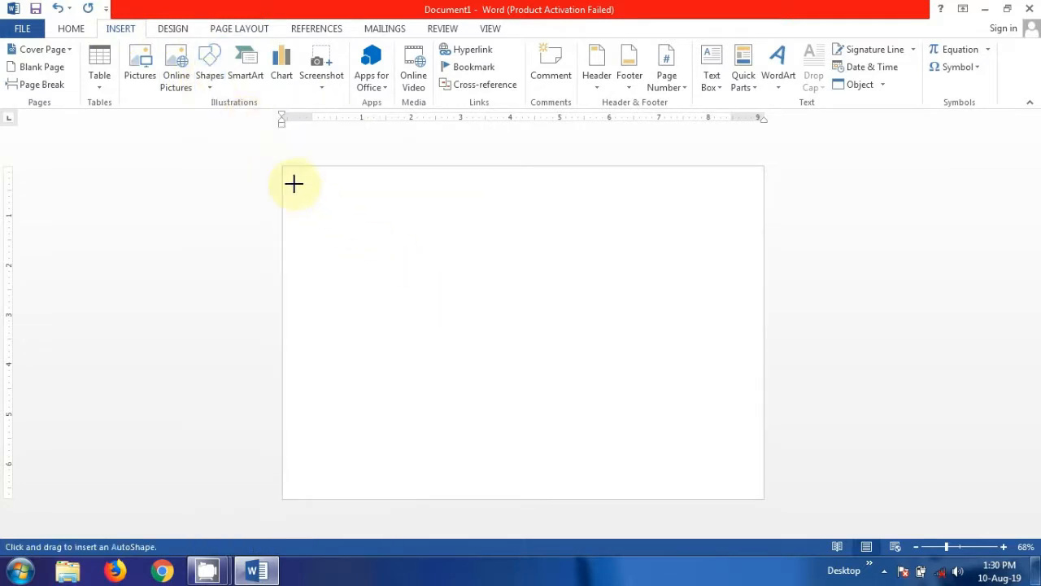
mouse_move(283, 167)
mouse_down()
mouse_move(453, 220)
mouse_move(681, 234)
mouse_move(760, 252)
mouse_move(779, 242)
mouse_move(762, 242)
mouse_up()
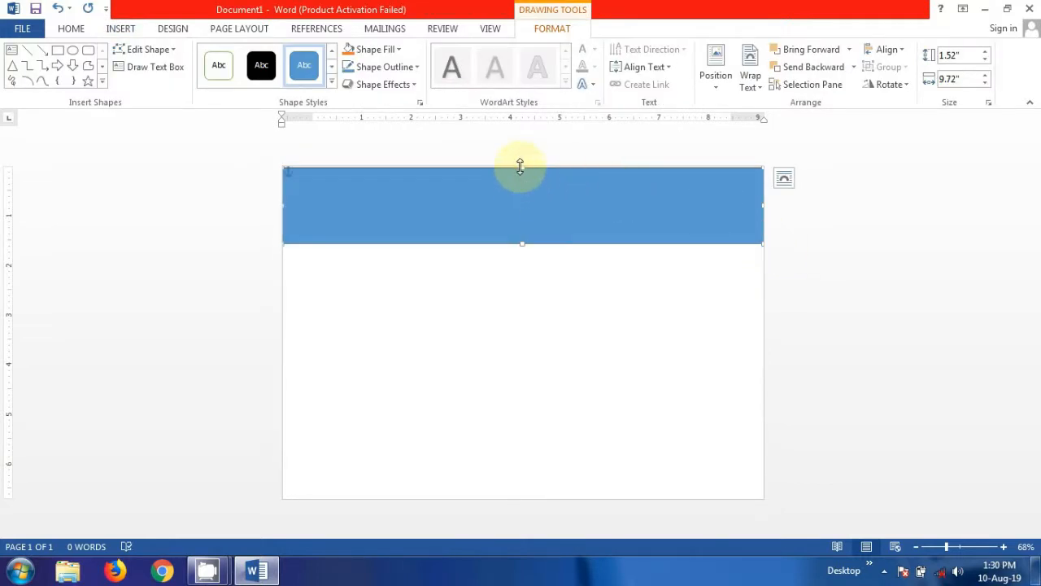
drag(519, 167, 519, 163)
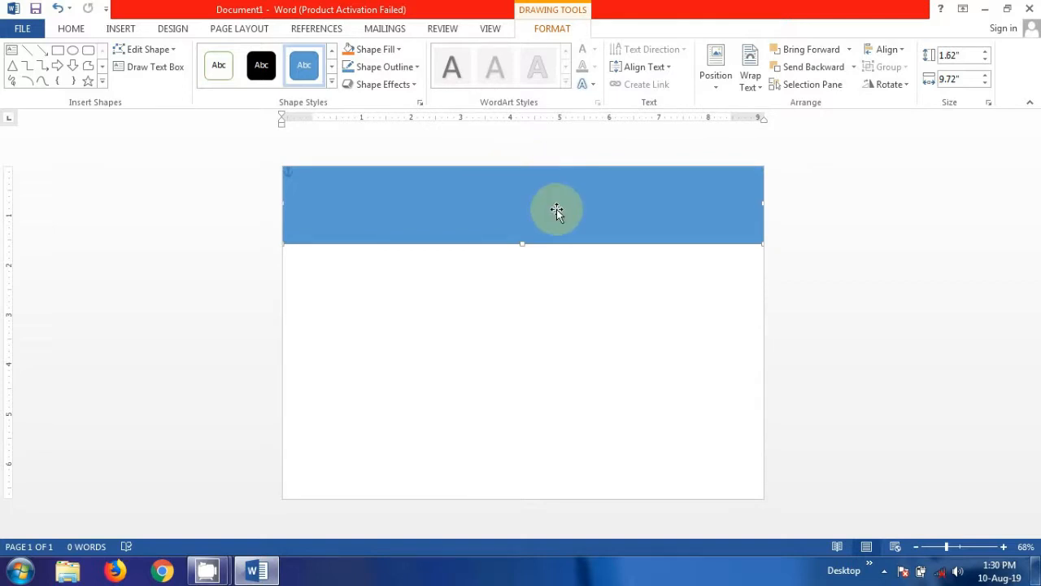
drag(557, 210, 537, 455)
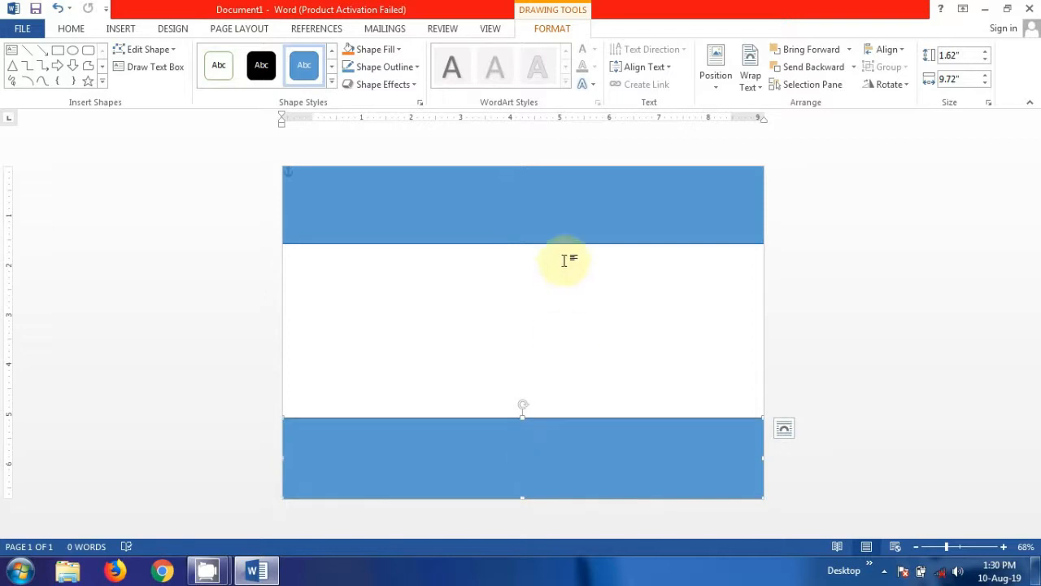
Fill the top band and then the bottom band with the same darker blue.
click(437, 187)
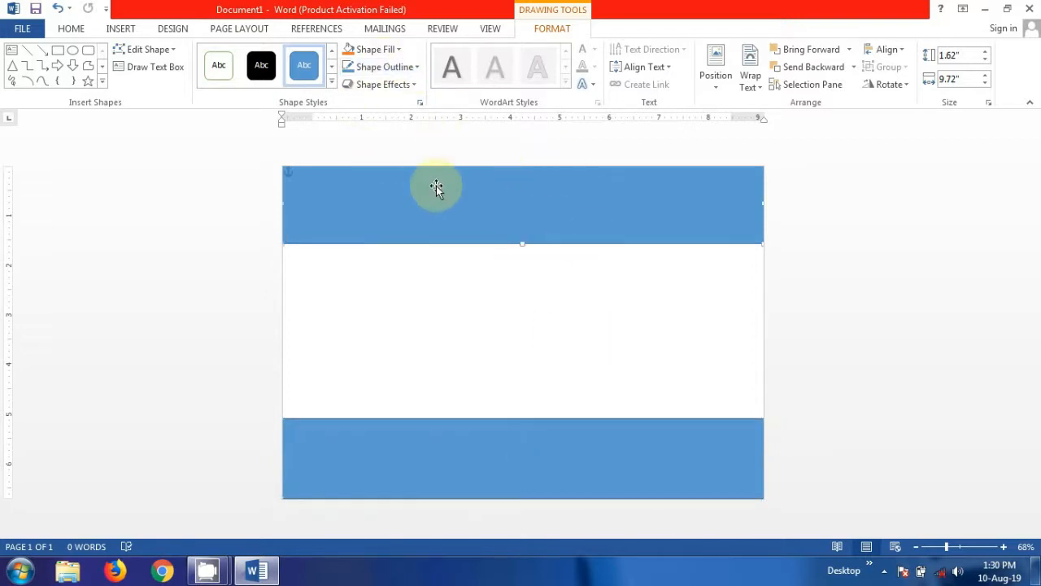
click(398, 52)
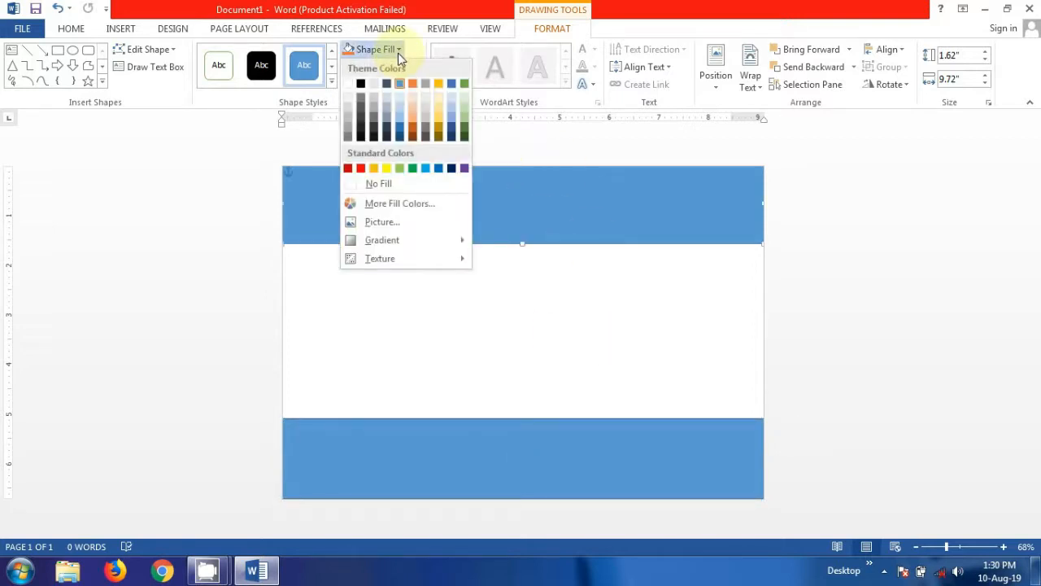
click(400, 132)
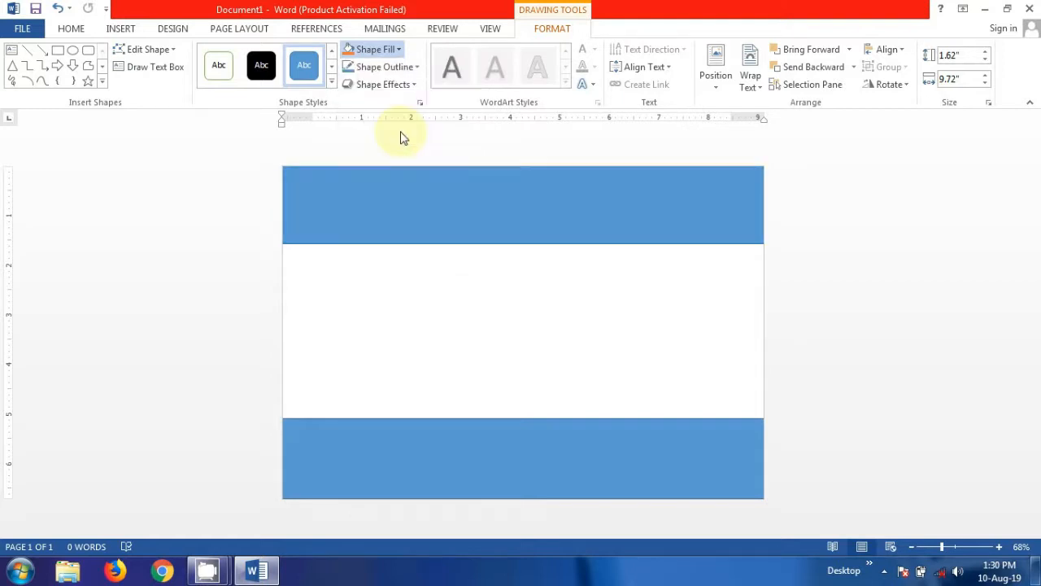
click(464, 453)
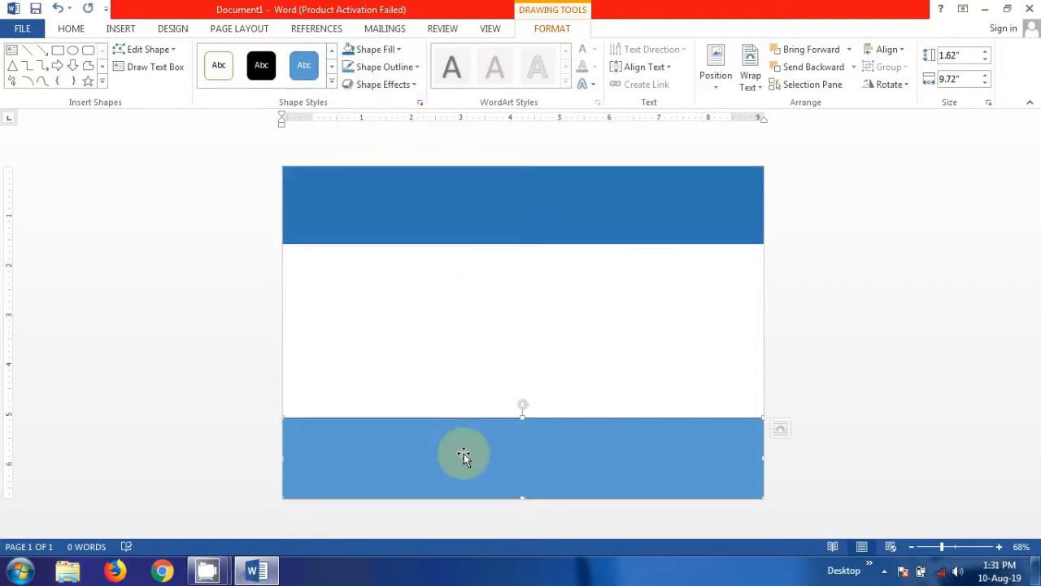
click(398, 51)
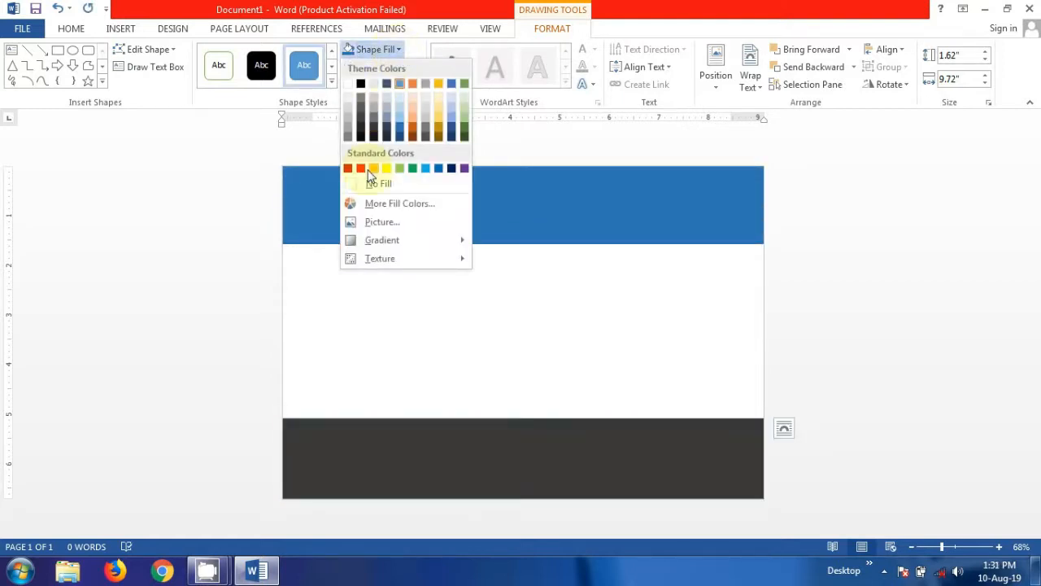
click(398, 133)
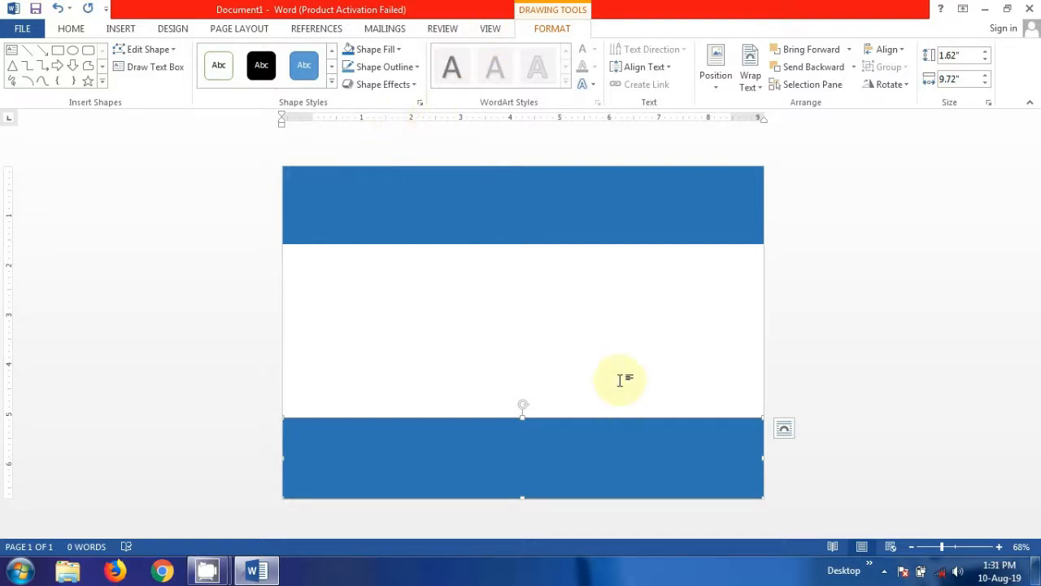
Insert the picture FB_IMG_1564947226636.jpg from the Pictures library.
click(119, 29)
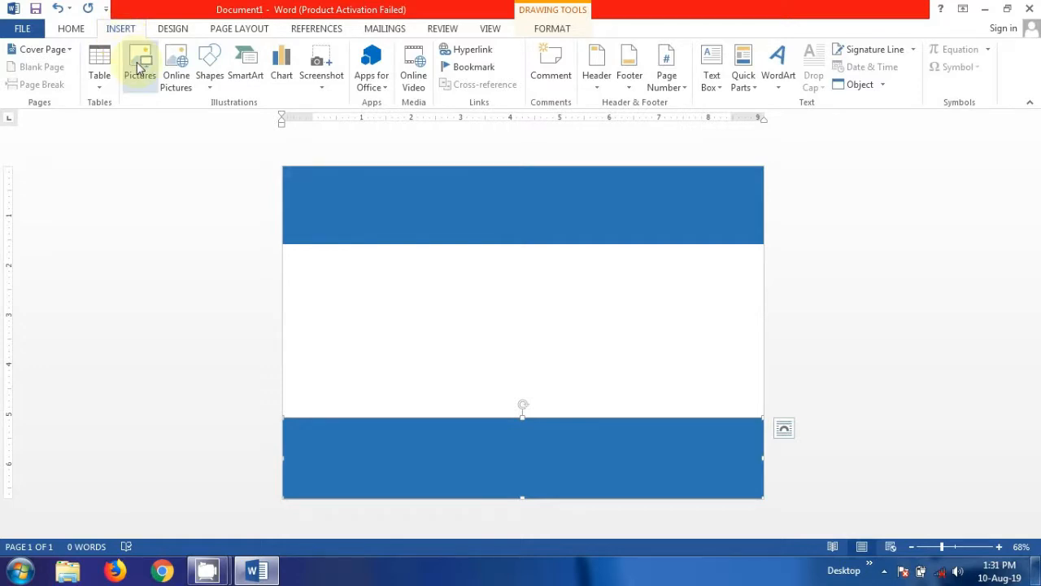
click(138, 69)
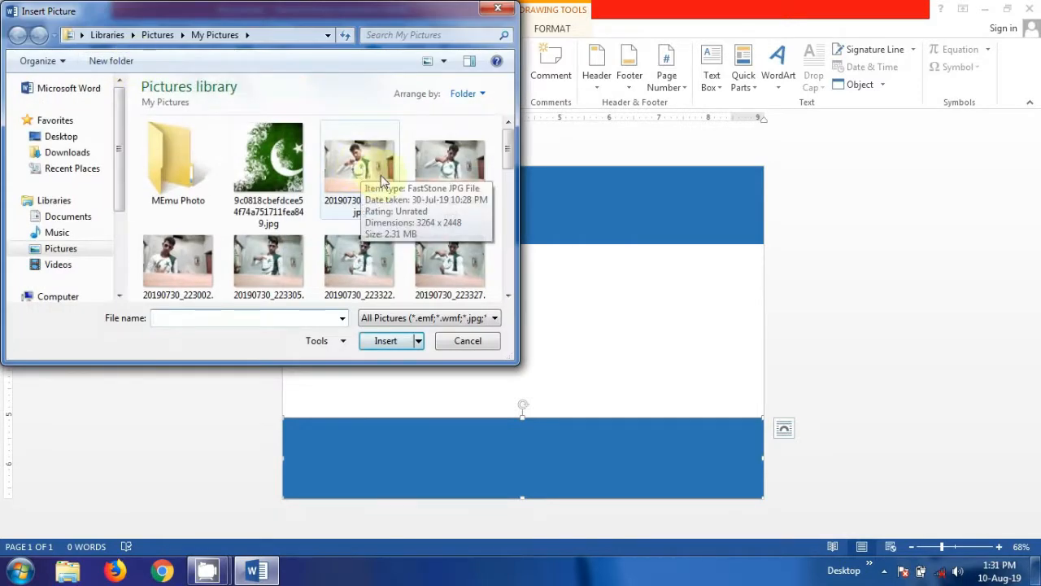
scroll(513, 300, down, 5)
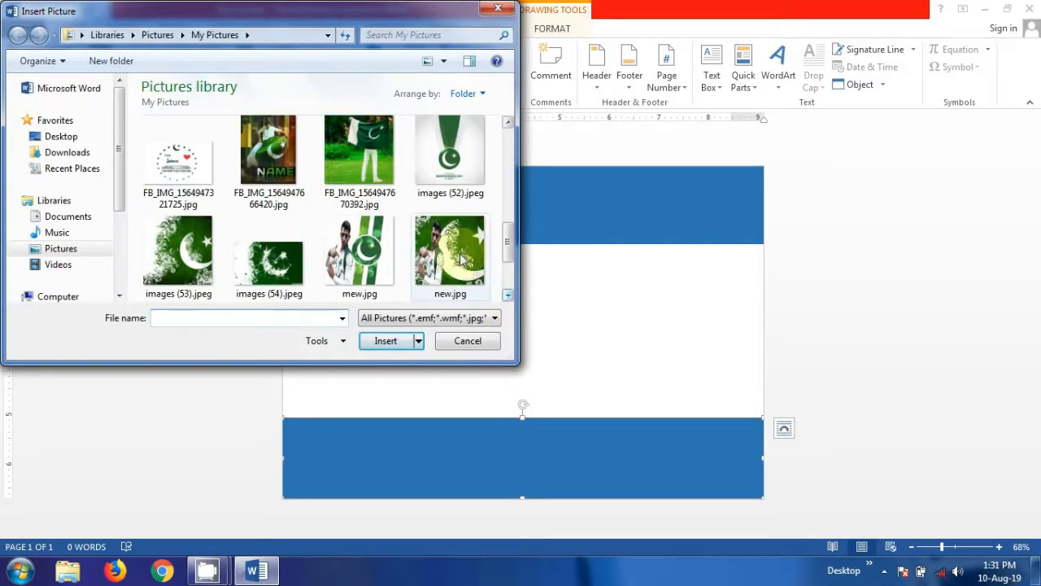
scroll(507, 128, up, 2)
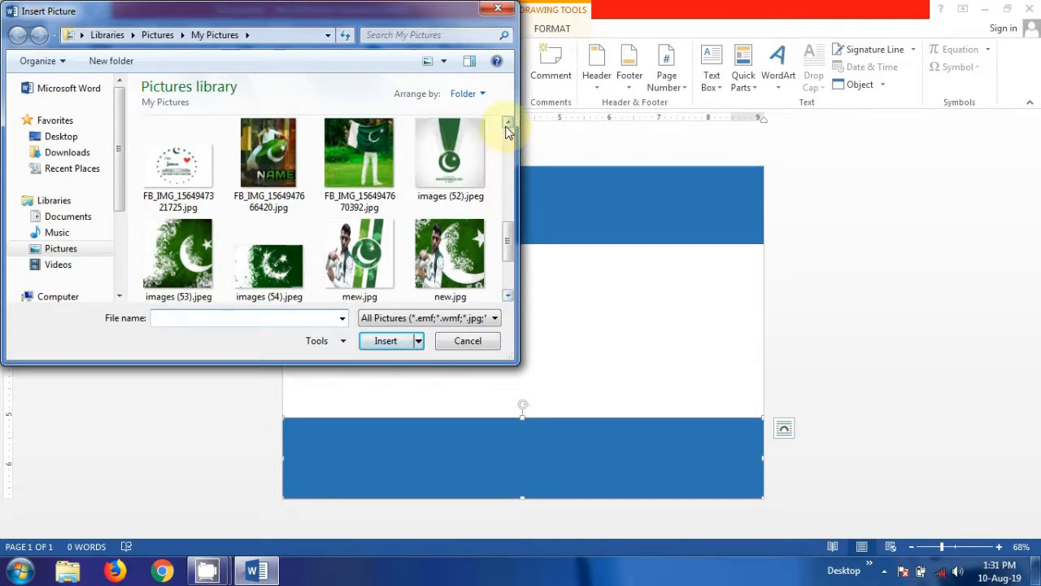
click(355, 159)
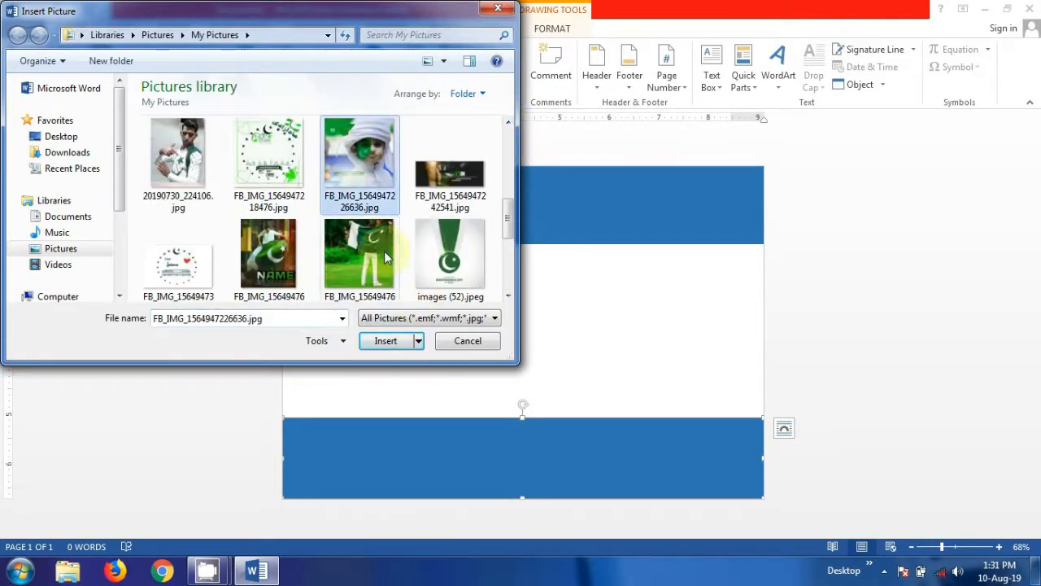
click(387, 344)
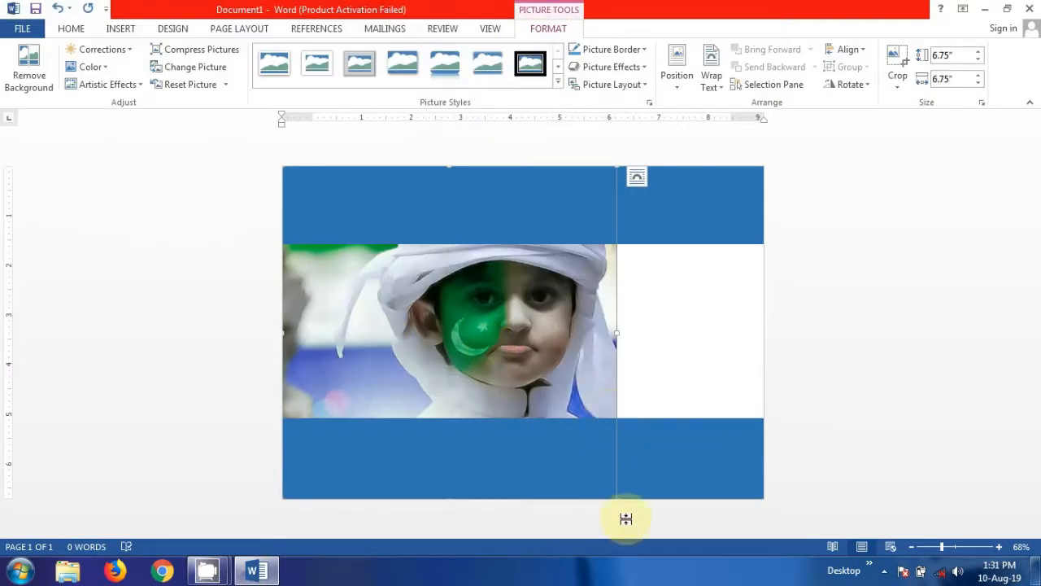
Drag the photo's side and corner handles until it measures about 2.87" by 2.46".
drag(616, 494, 606, 448)
drag(586, 380, 613, 372)
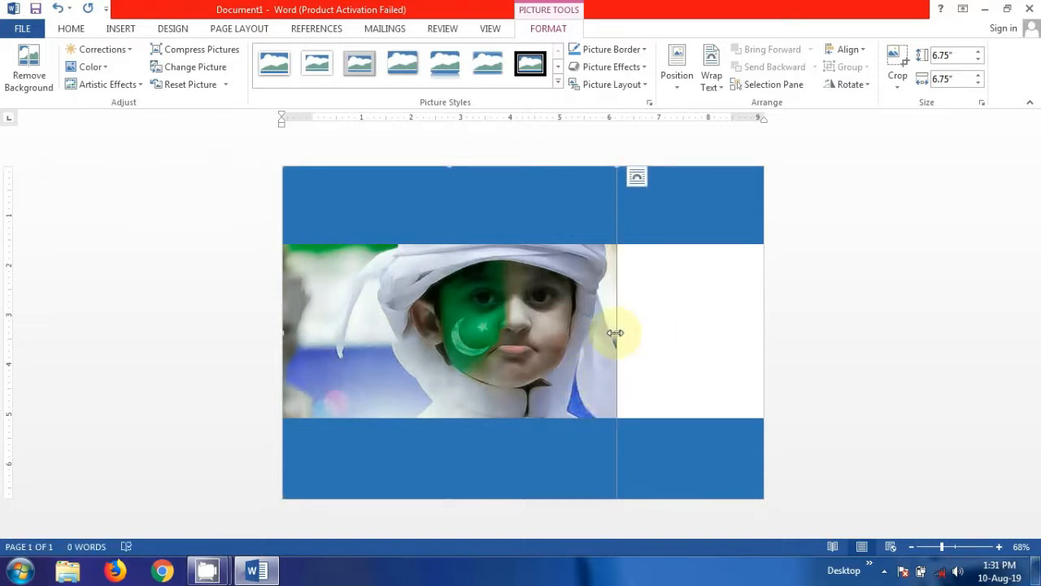
drag(615, 333, 568, 326)
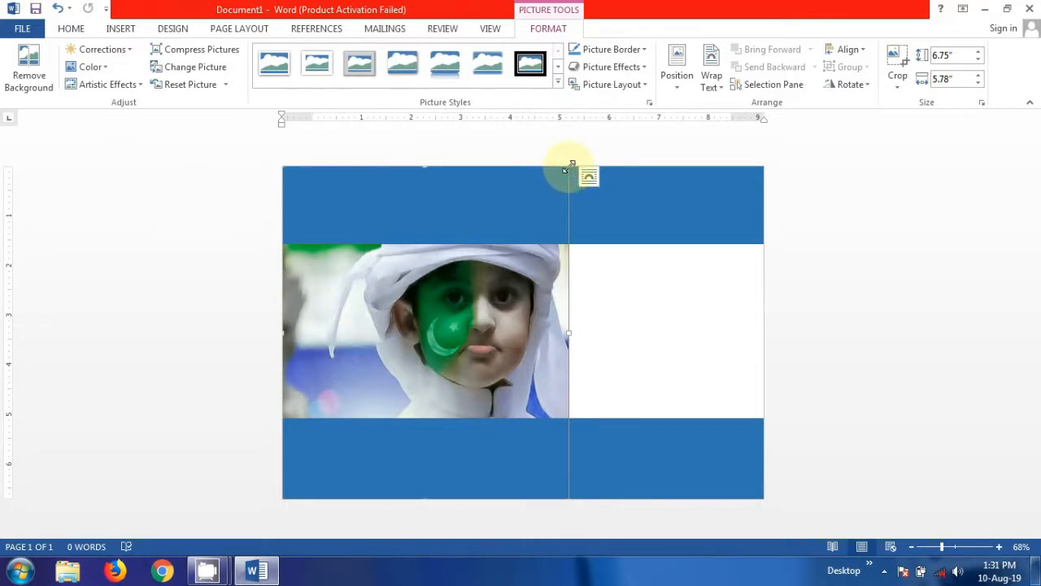
drag(570, 168, 549, 225)
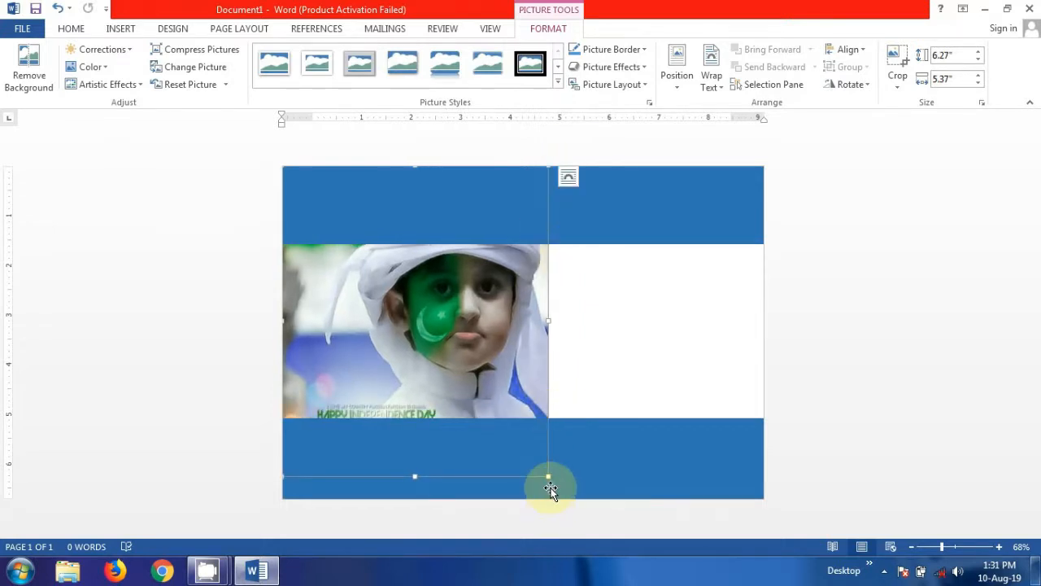
drag(550, 480, 388, 280)
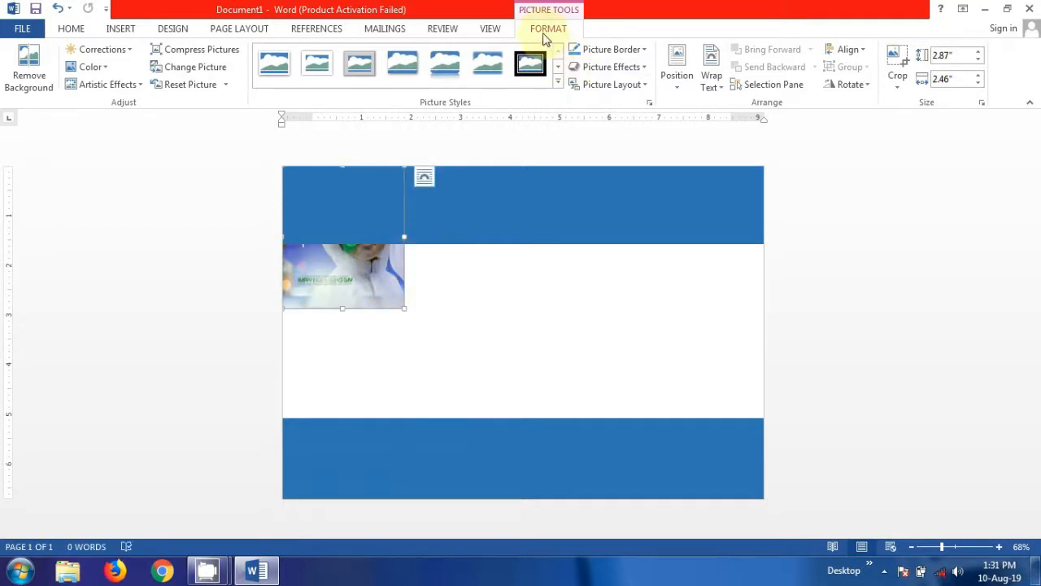
Position the photo middle right, apply the Simple Frame, White style, and nudge it slightly right.
click(677, 77)
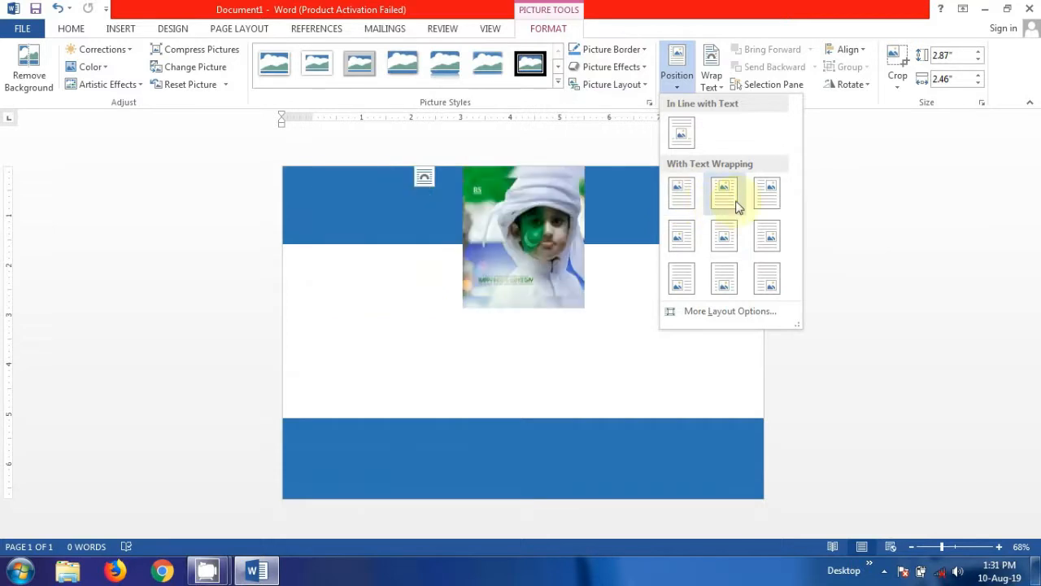
click(768, 238)
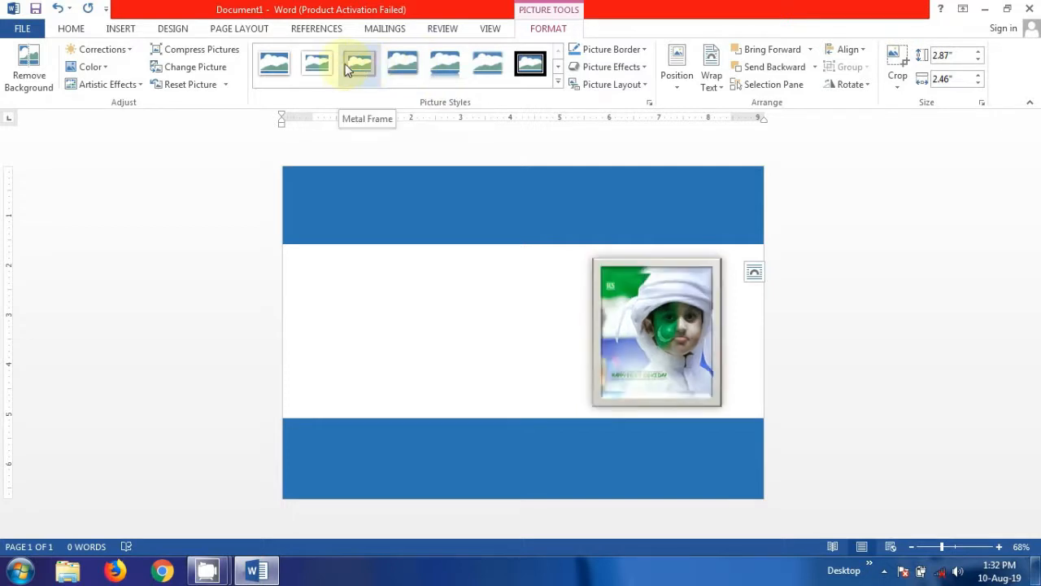
click(291, 72)
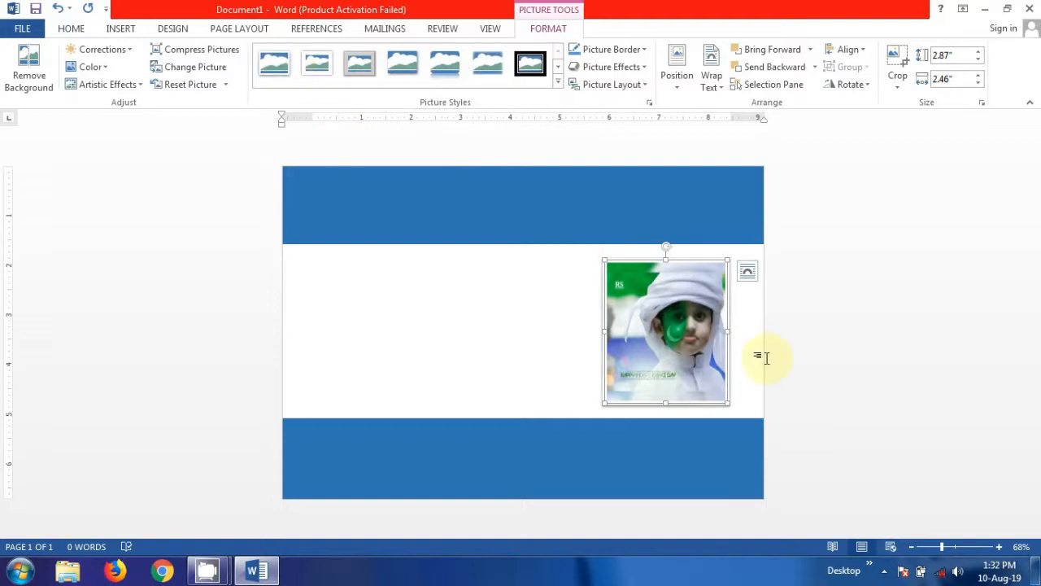
key(Right)
key(Right)
key(Right)
key(Right)
key(Right)
key(Right)
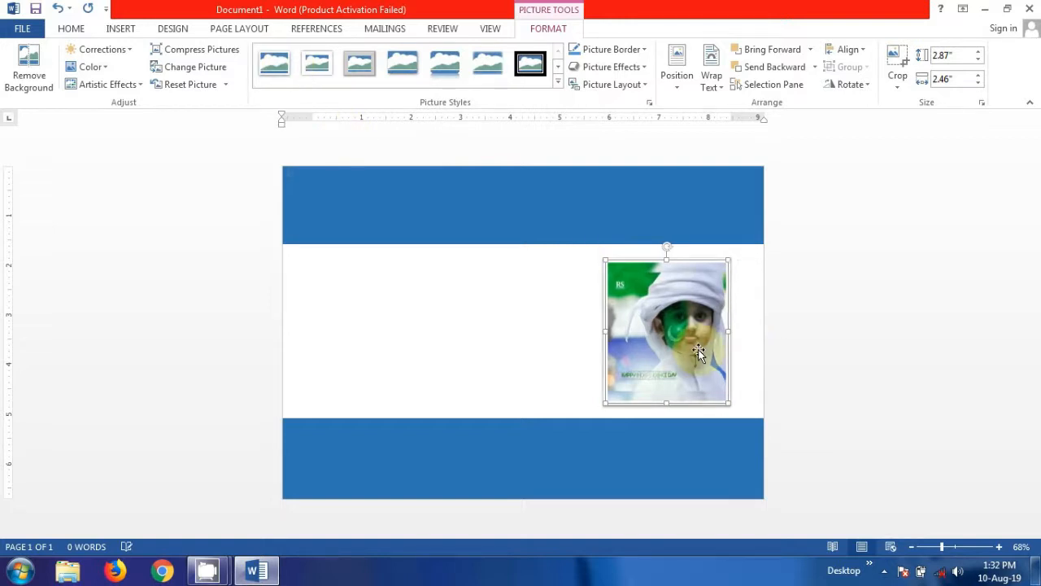
key(Right)
key(Right)
key(Right)
key(Right)
key(Right)
key(Right)
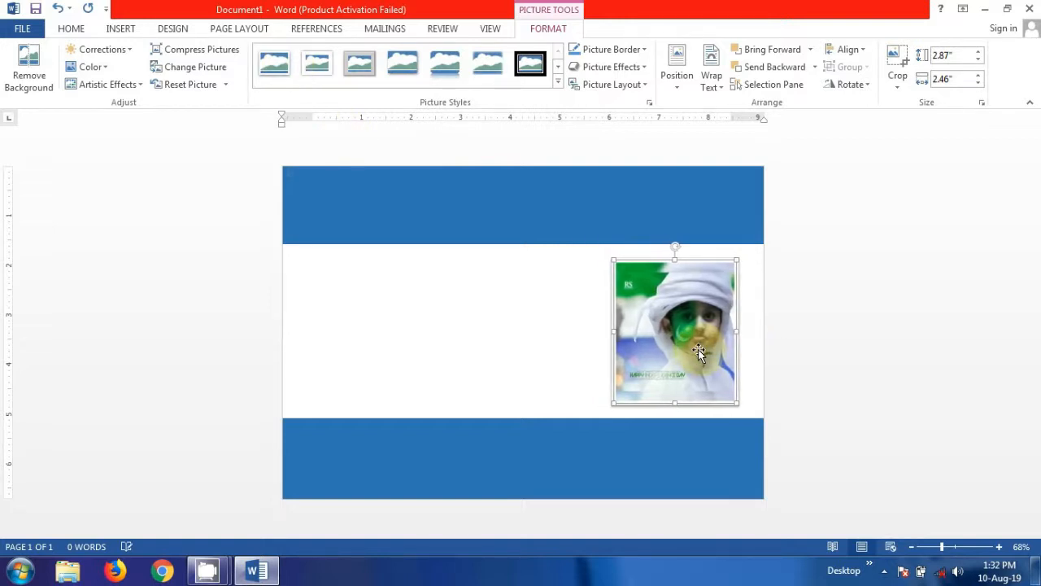
key(Right)
key(Right)
key(Right)
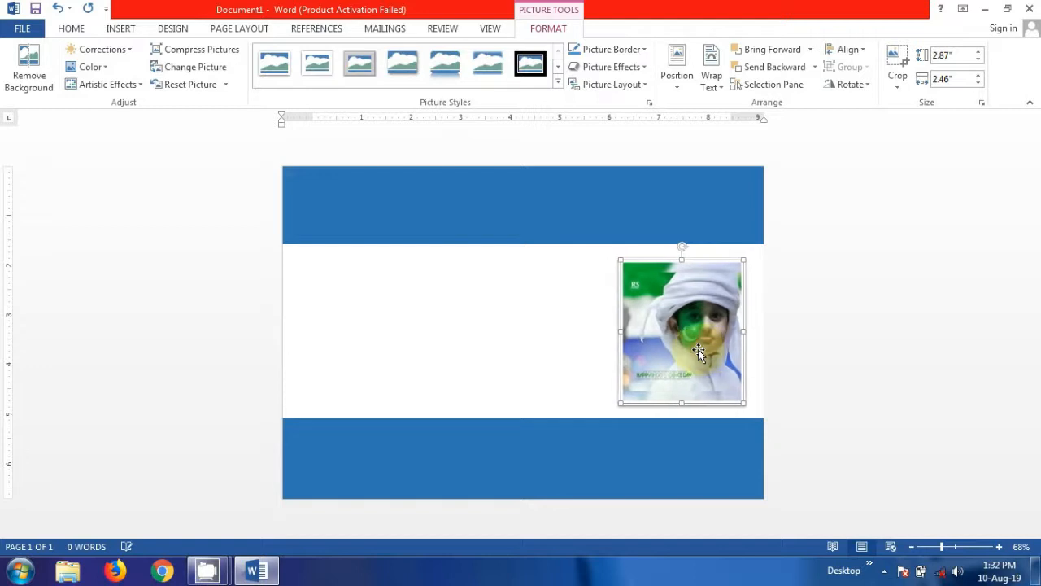
click(295, 260)
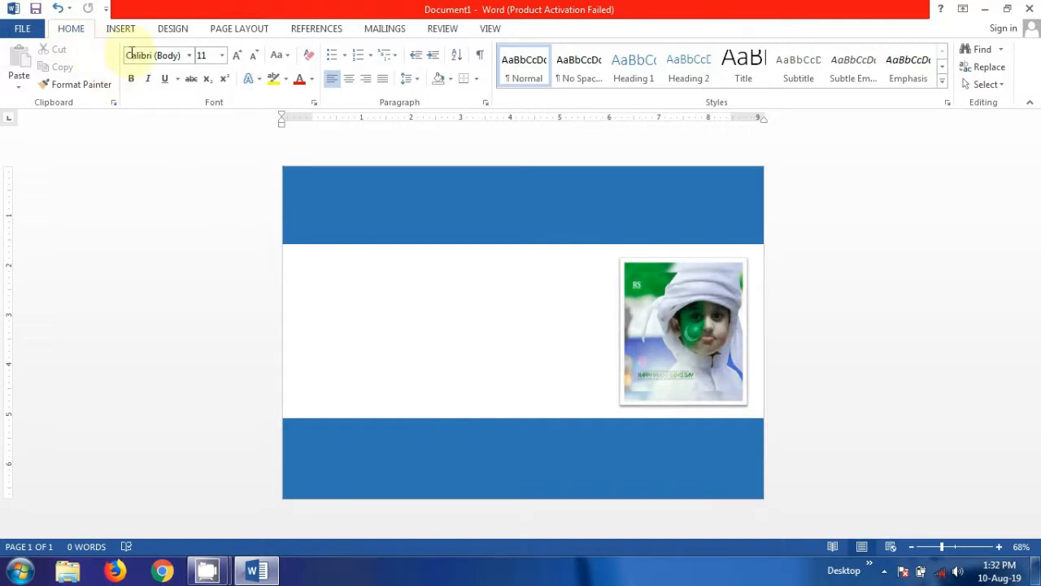
Draw a text box on the left side of the card.
click(119, 29)
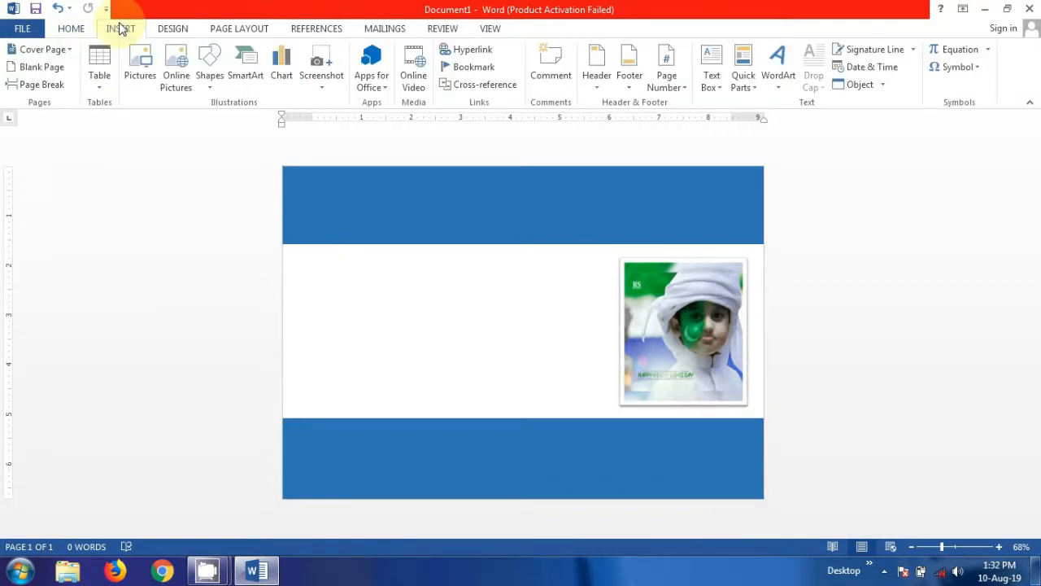
click(209, 86)
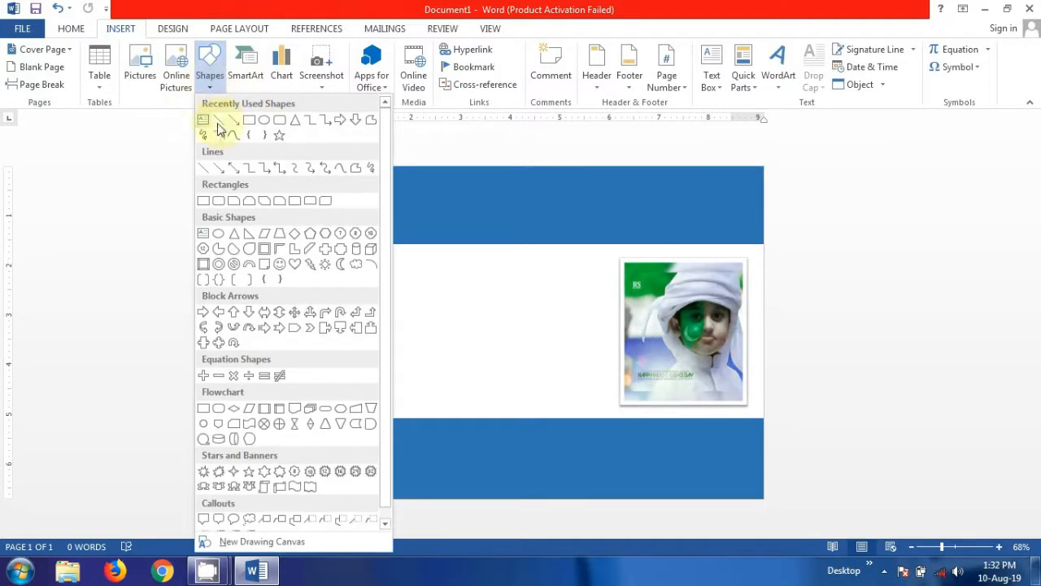
click(202, 121)
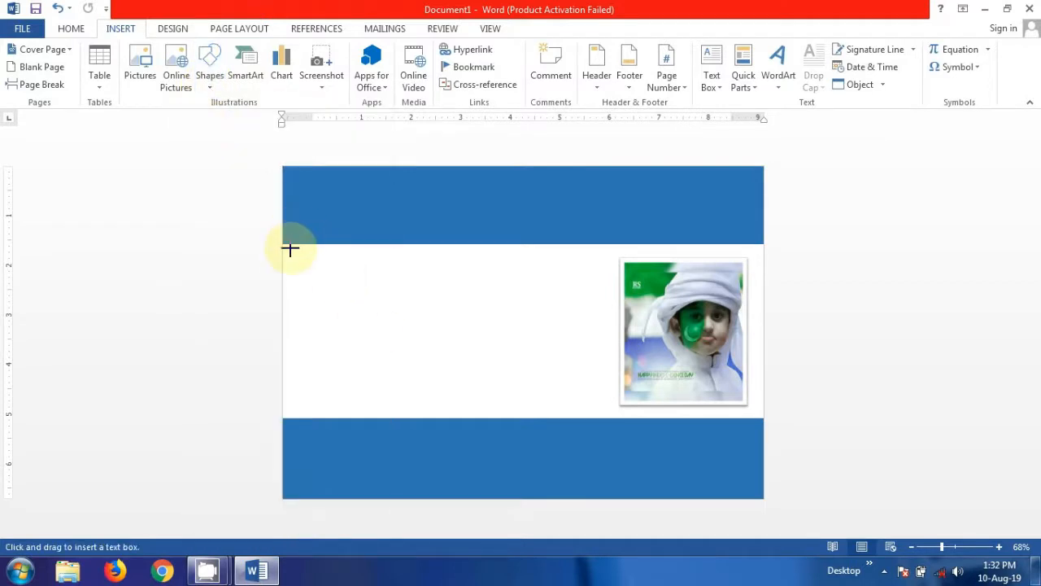
mouse_move(284, 248)
mouse_down()
mouse_move(441, 388)
mouse_move(542, 439)
mouse_move(615, 414)
mouse_move(607, 410)
mouse_move(612, 417)
mouse_up()
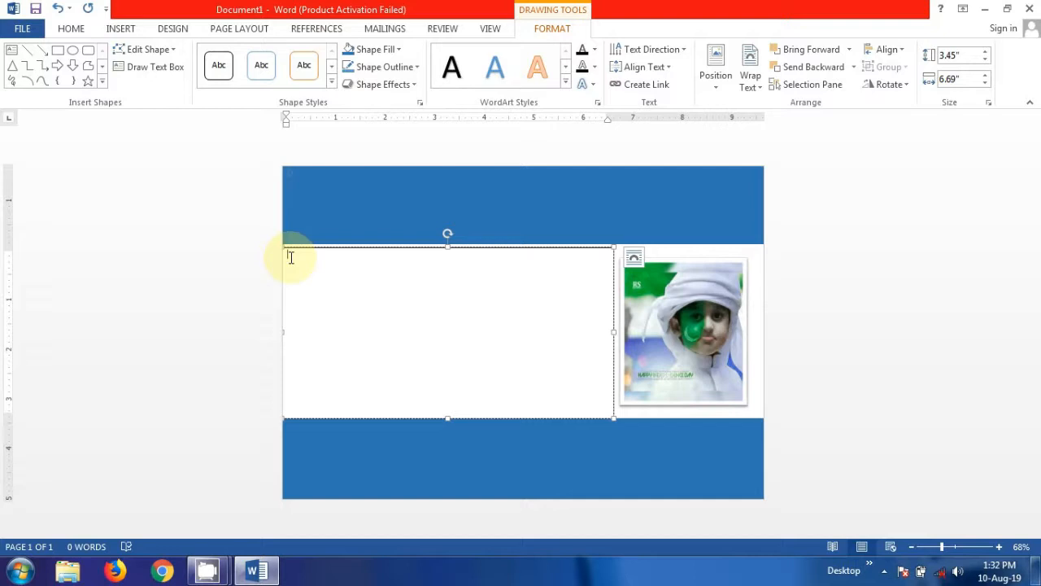
Type the label GR# and set it to font size 20.
text(GR#)
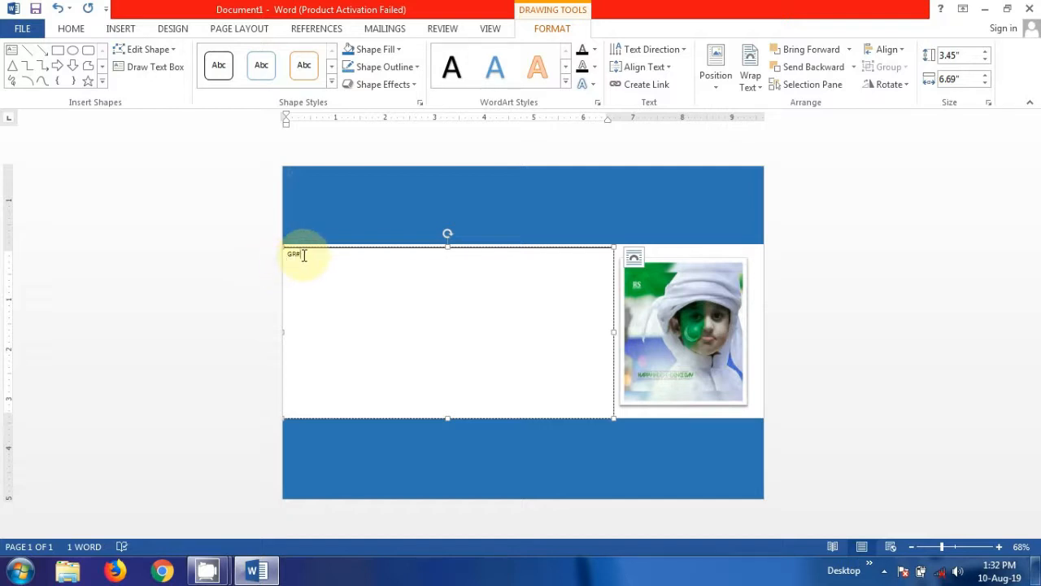
drag(303, 255, 290, 255)
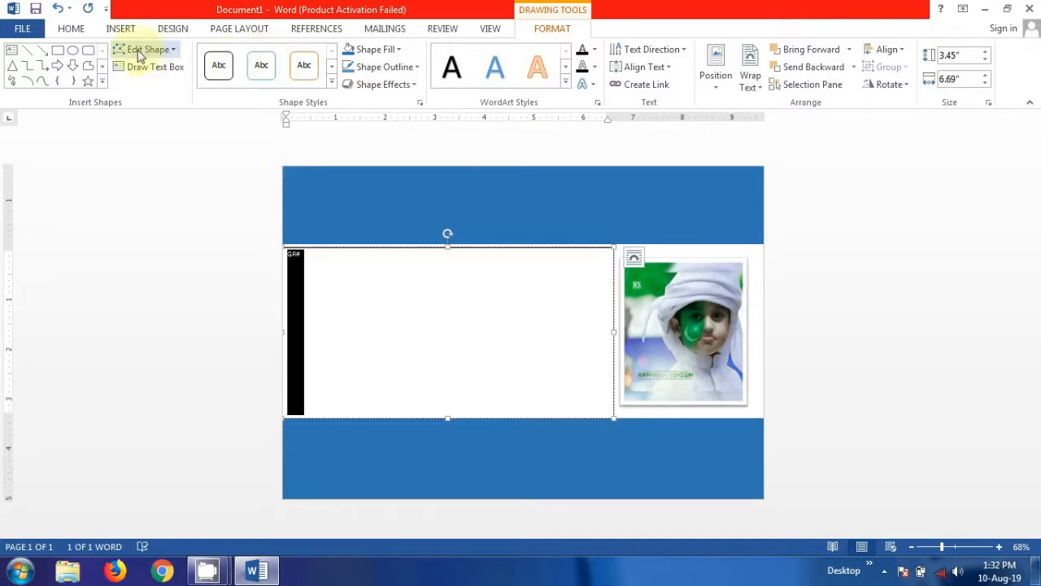
click(73, 30)
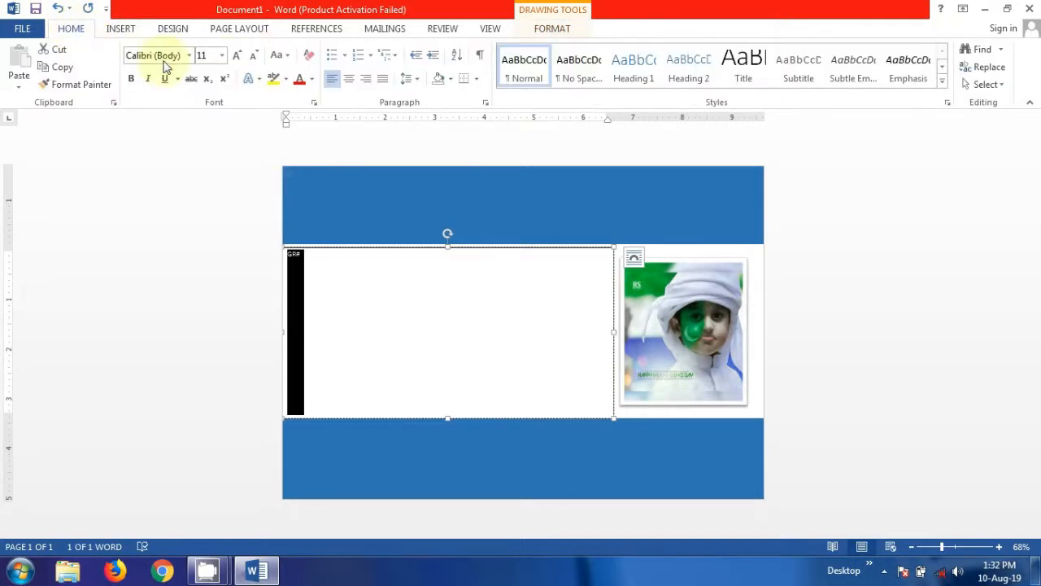
click(238, 55)
click(238, 55)
click(238, 55)
click(238, 55)
click(238, 56)
click(238, 55)
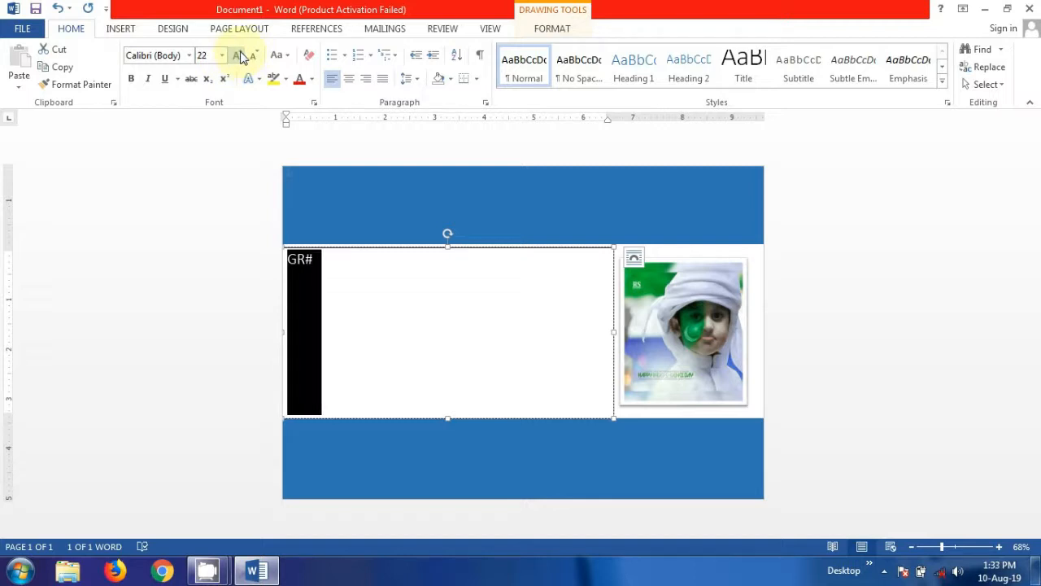
click(253, 55)
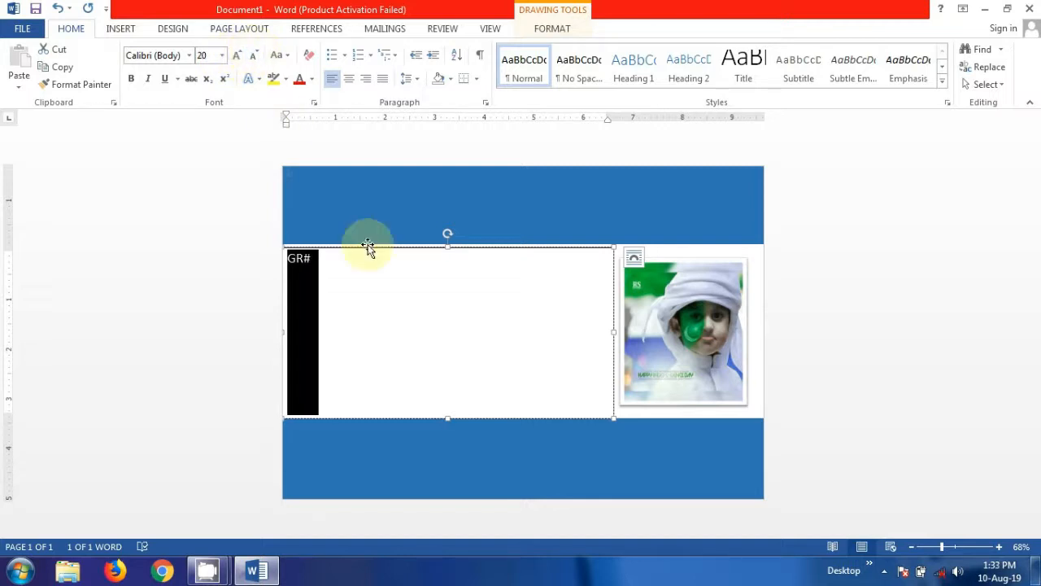
click(323, 265)
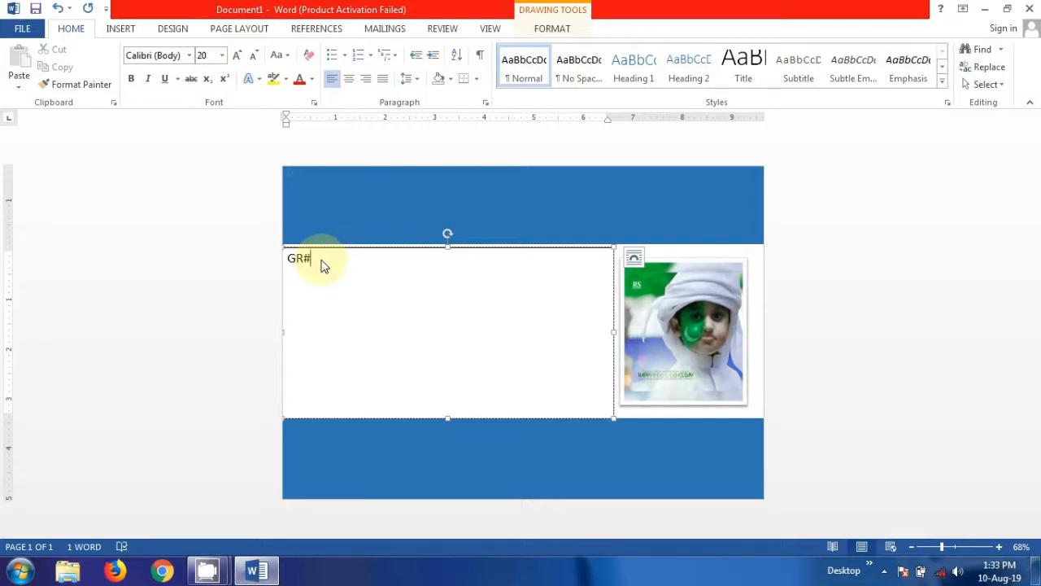
Finish the GR# line with the student's GR number and add a Name line with the student's name.
text(:)
key(BackSpace)
key(Return)
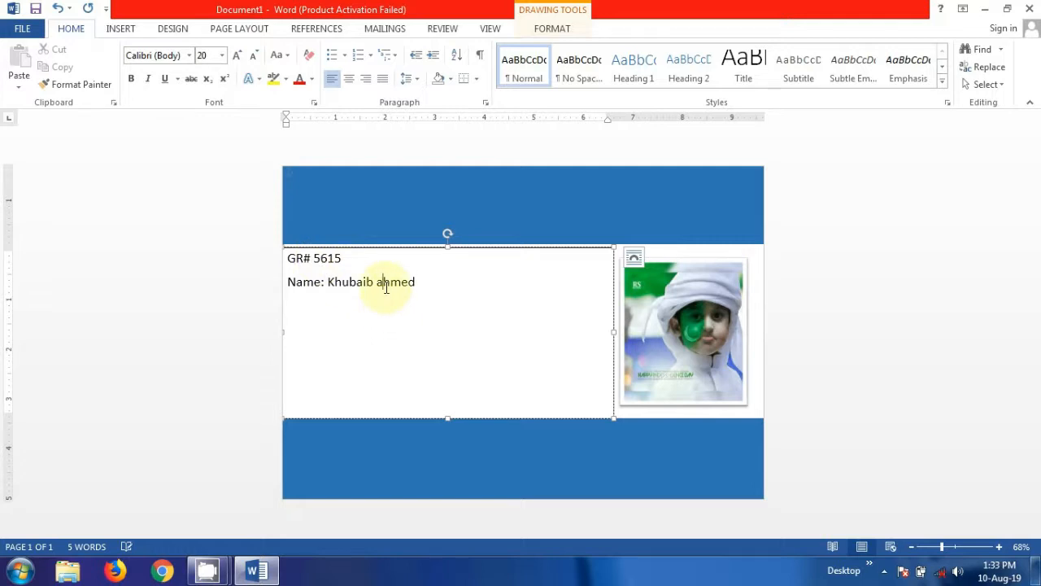
text(A)
key(Return)
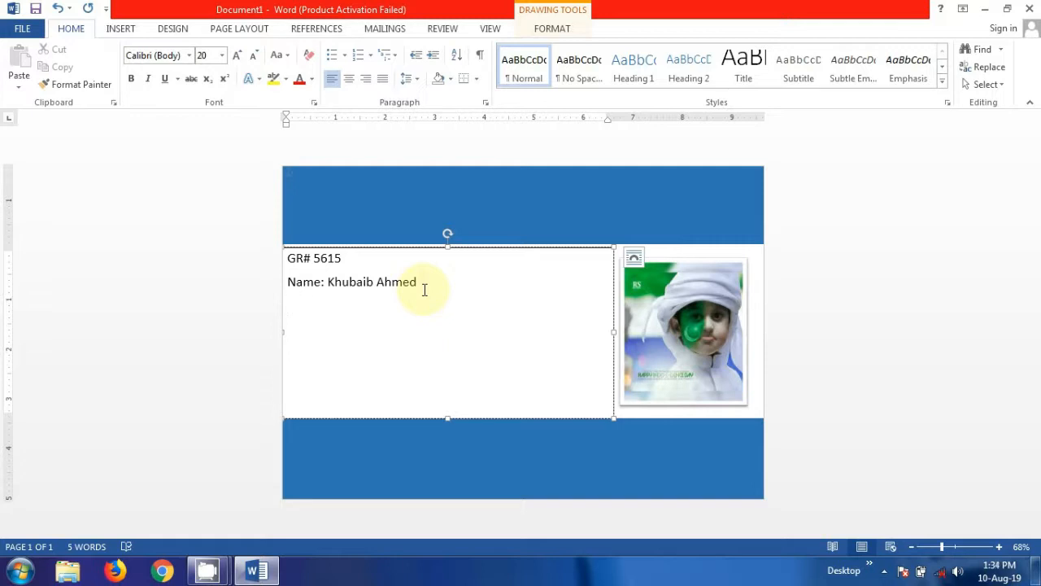
Add a "Father's Name:" line with the father's name, correcting typos.
text(fa)
key(BackSpace)
key(BackSpace)
text(Father)
text(')
text(s )
text(Nam)
text(e)
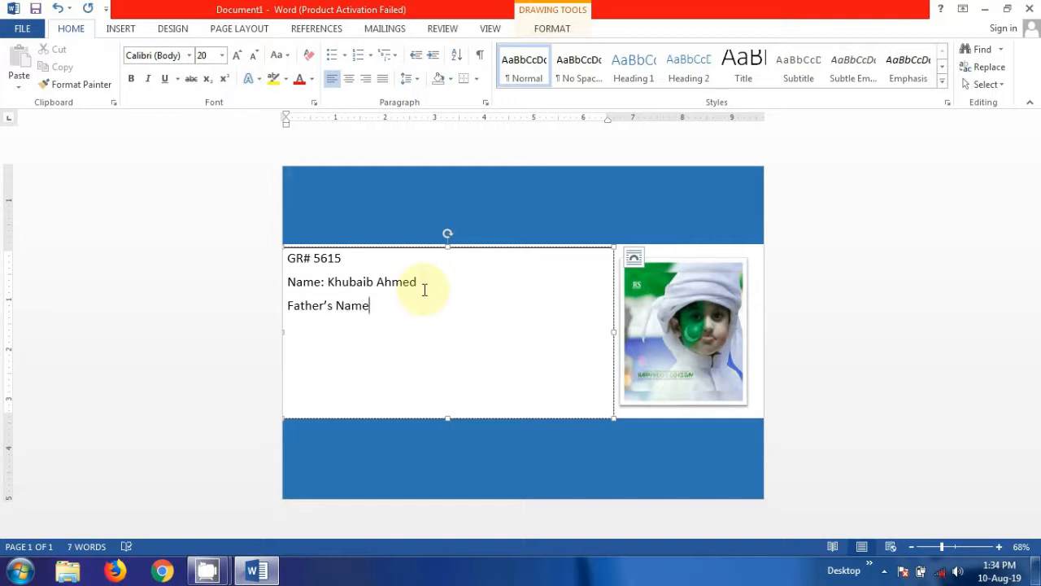
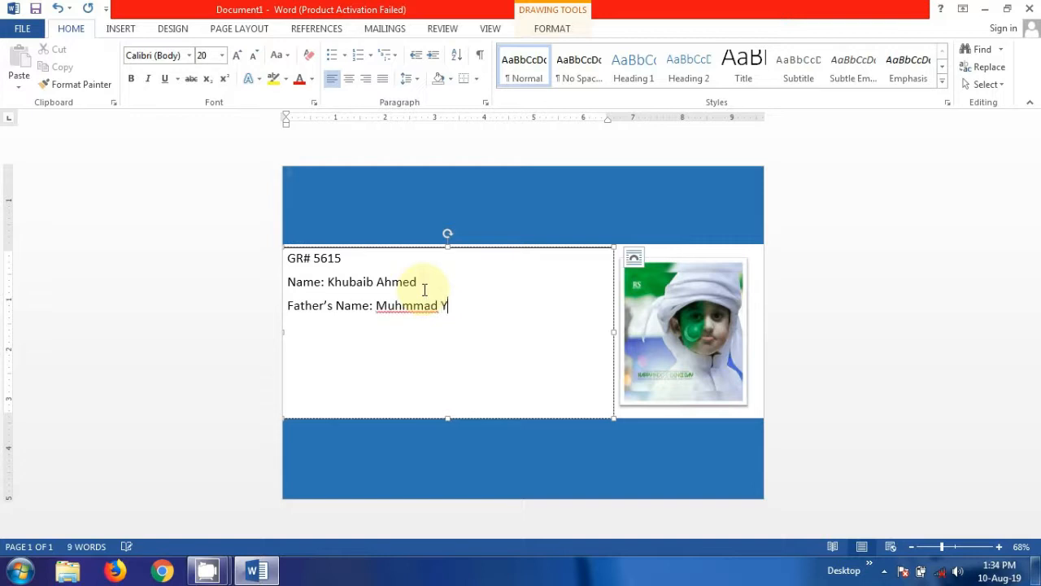
key(Return)
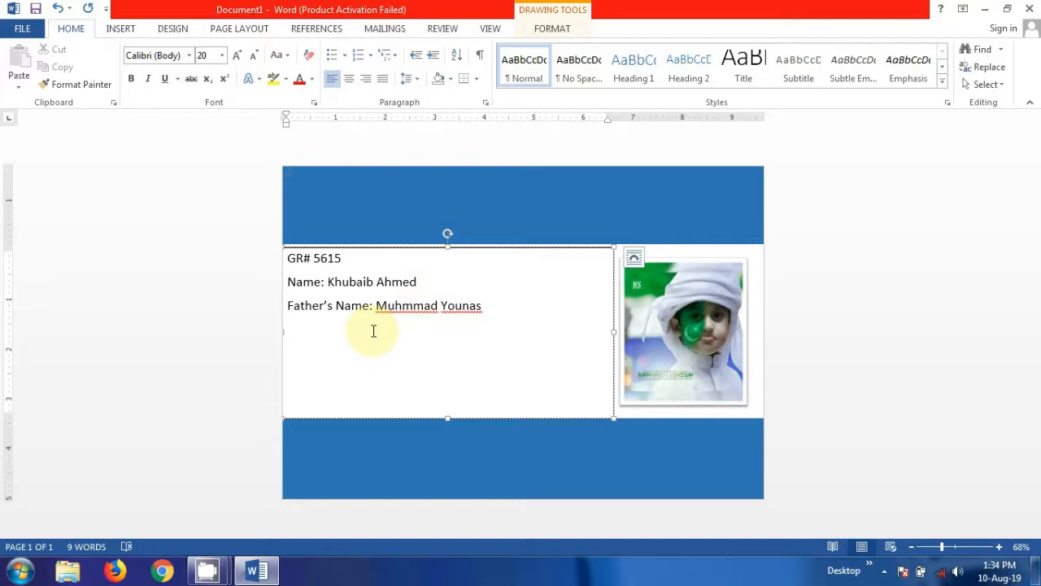
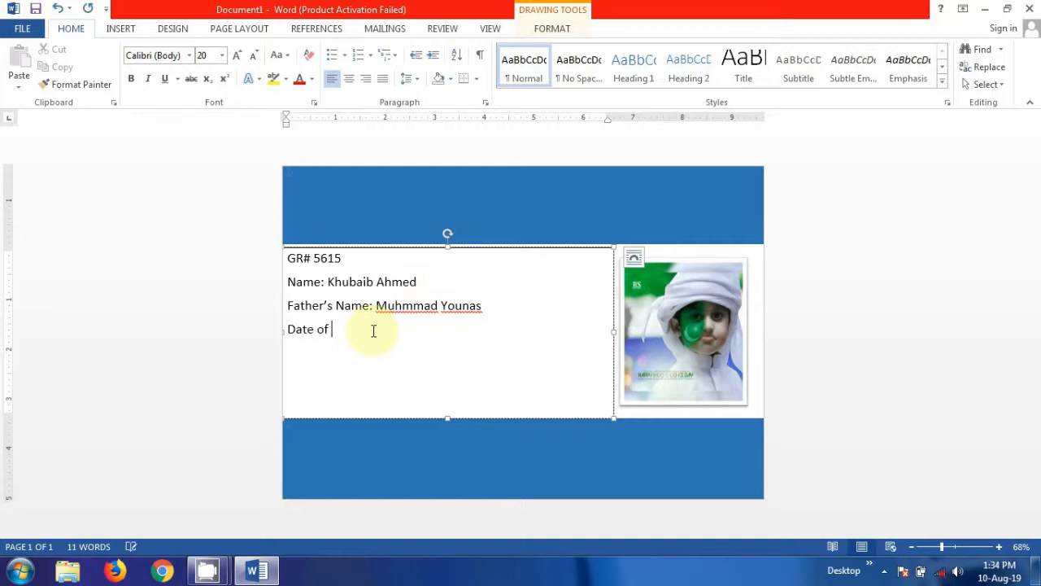
Add a "Date of birth:" line with the student's birth date.
key(Return)
Close the Layout Options popup and add a "Date of Addmission:" line with the admission date.
key(ctrl)
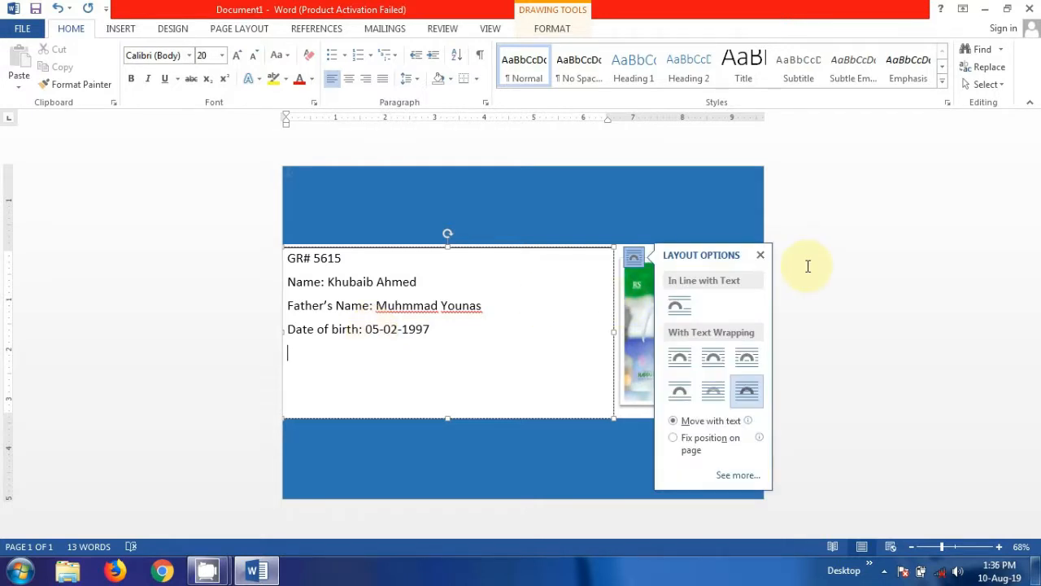
click(760, 255)
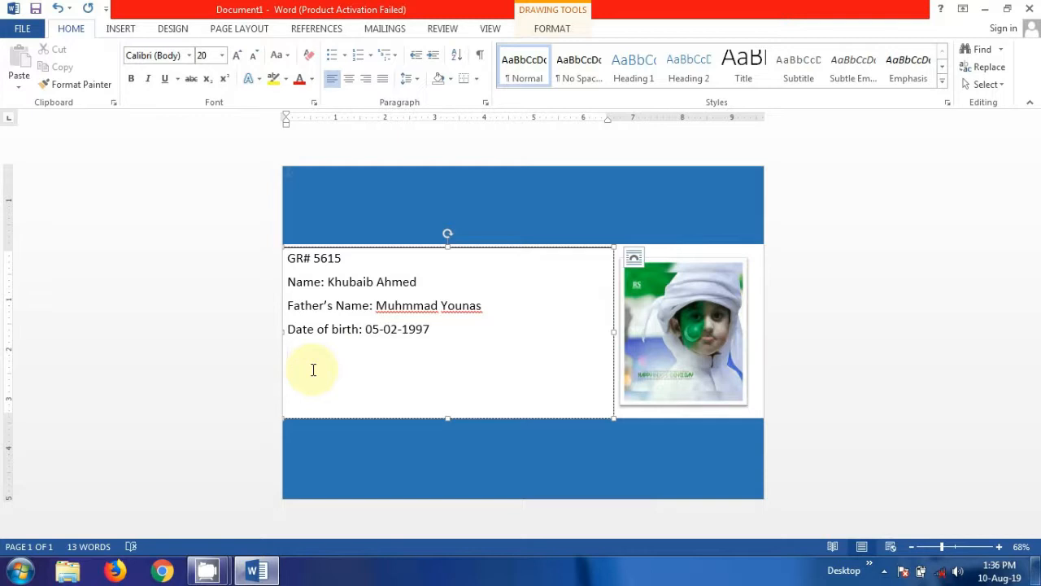
text(Date of Addmission:)
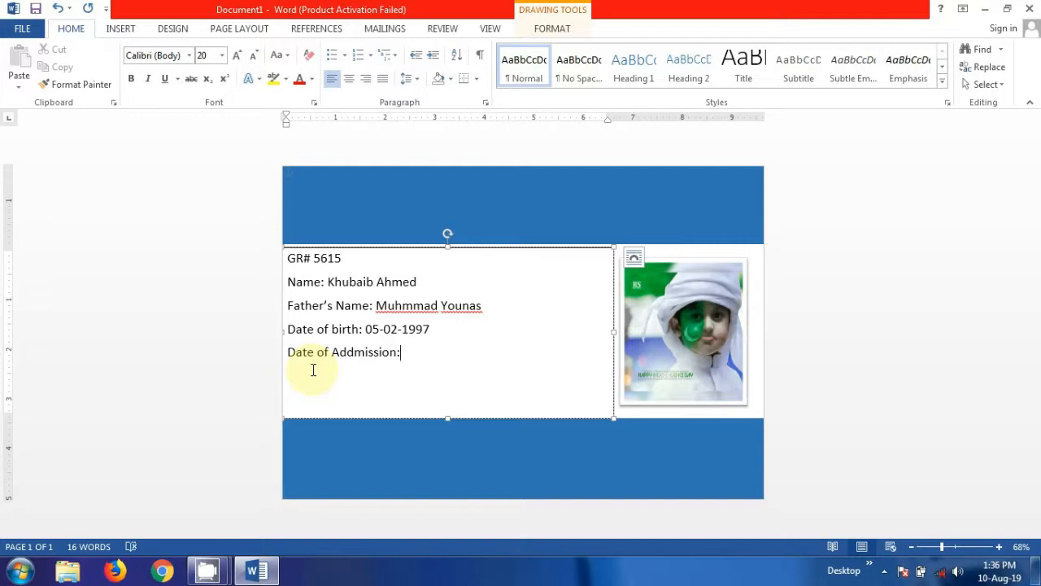
text(5)
key(BackSpace)
text(12-03-21)
key(BackSpace)
text(017)
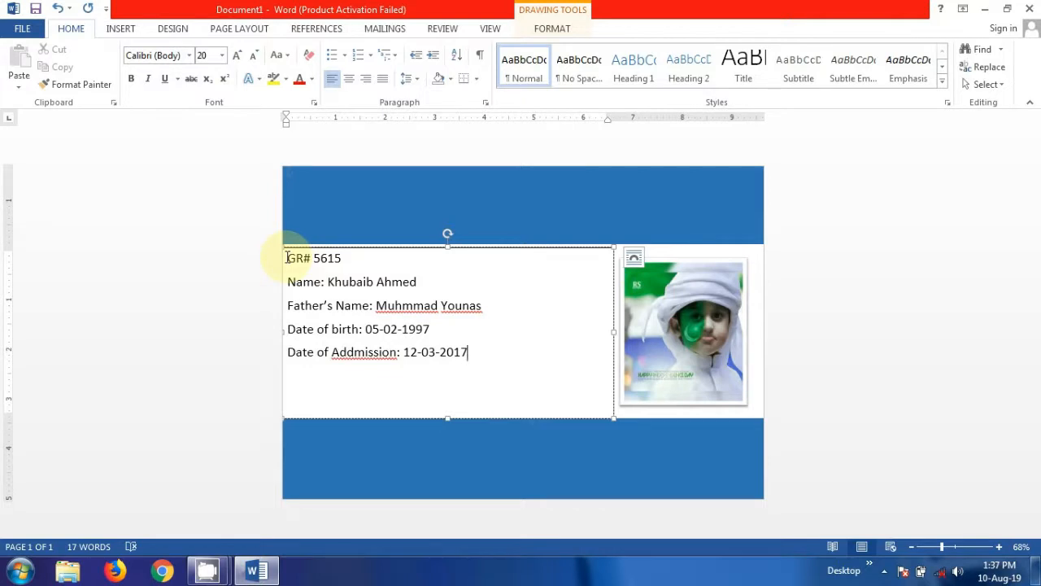
Set all five student detail lines in the text box to font size 28.
drag(286, 258, 500, 365)
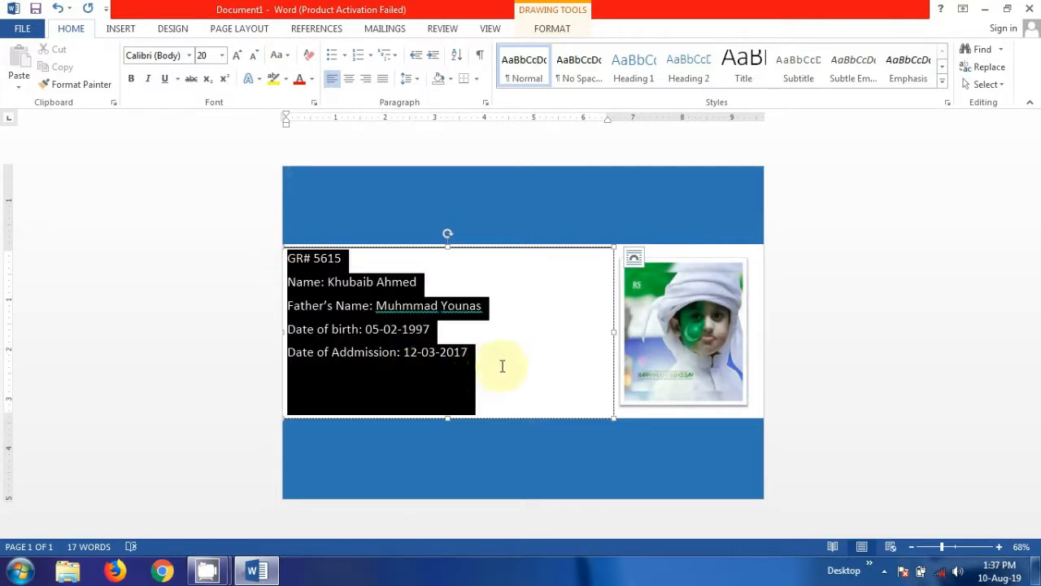
click(221, 55)
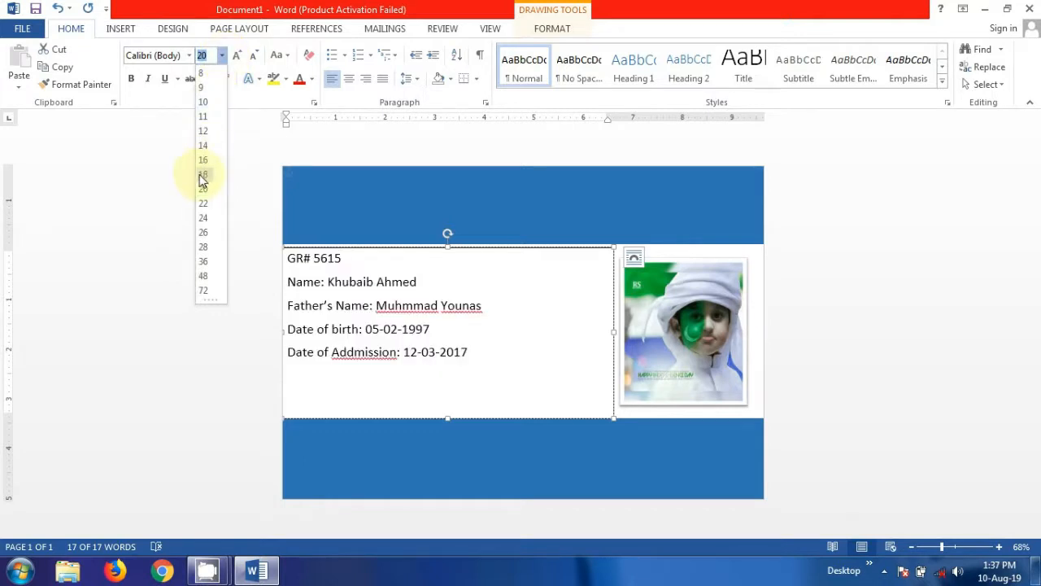
click(206, 250)
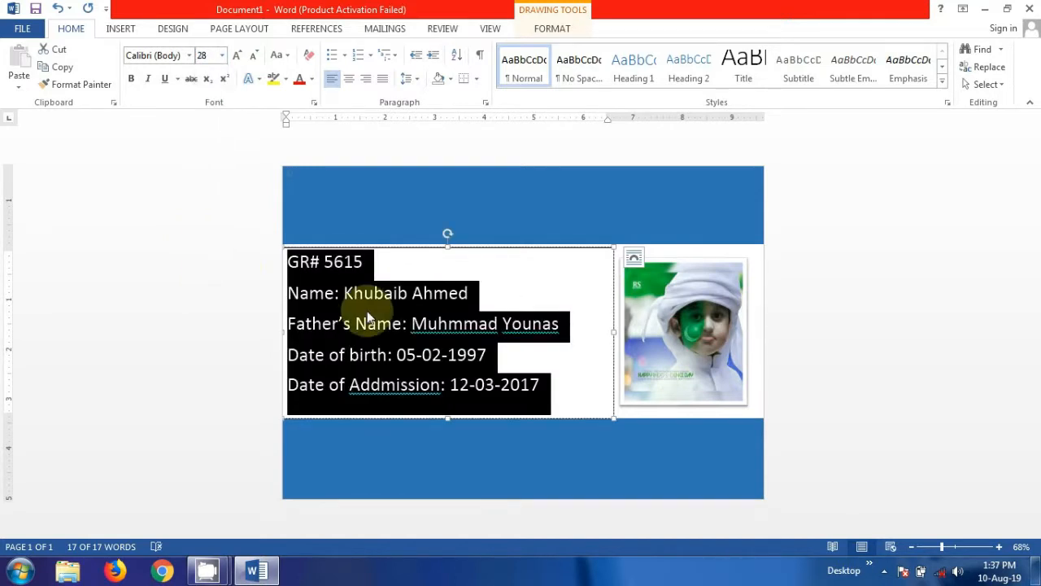
click(596, 386)
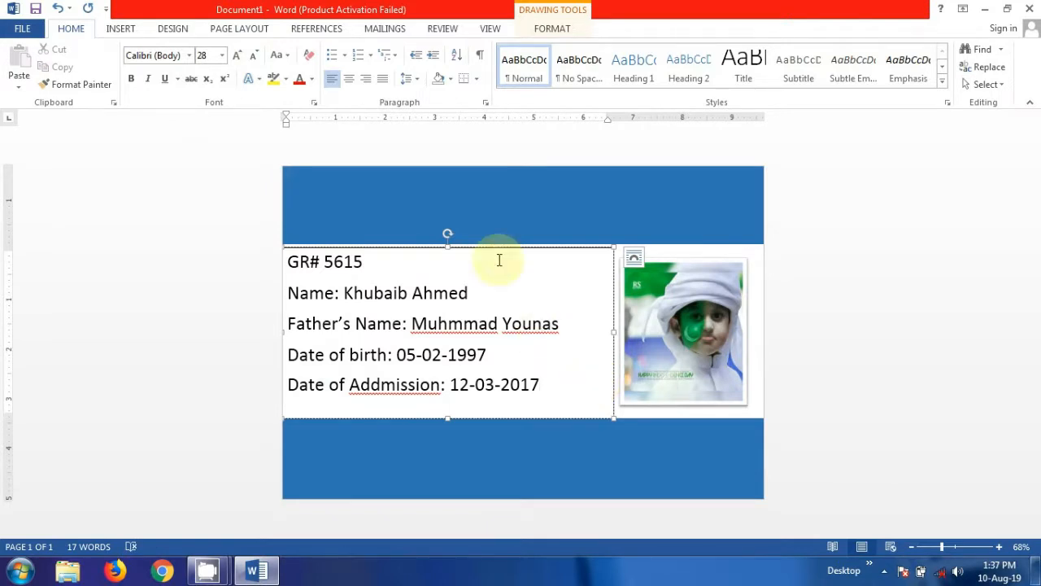
click(481, 212)
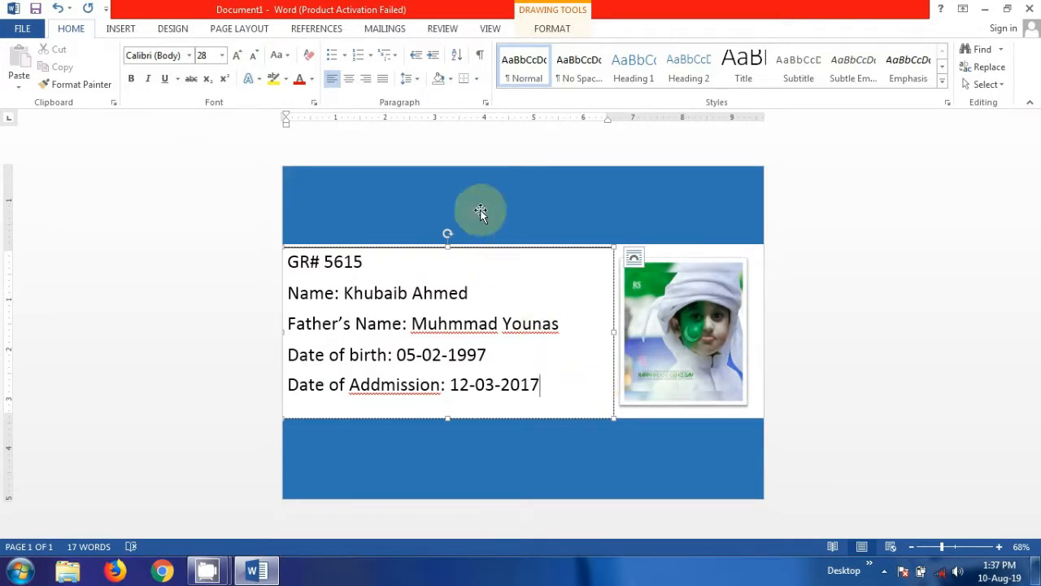
click(435, 209)
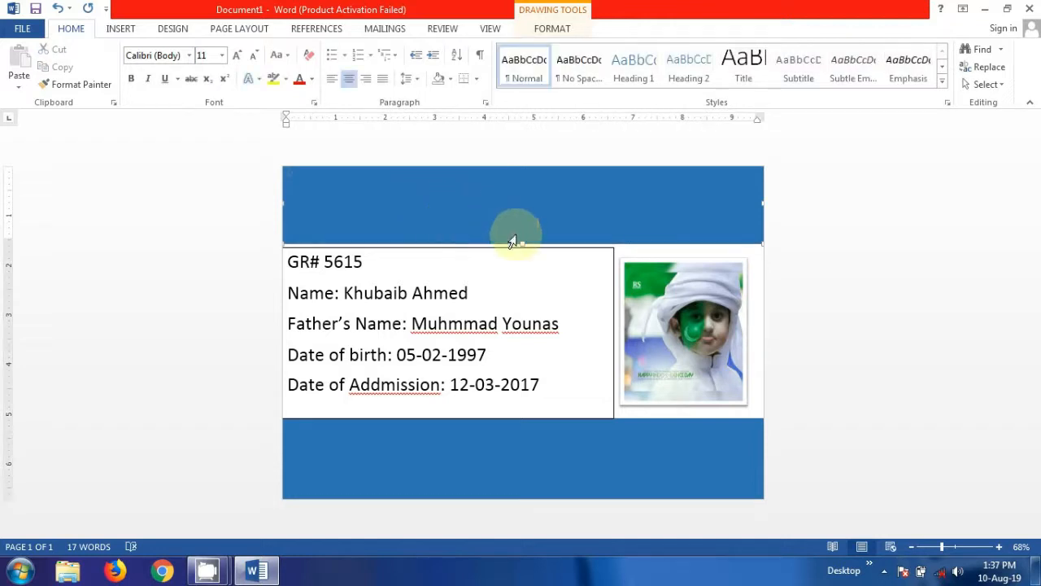
click(496, 309)
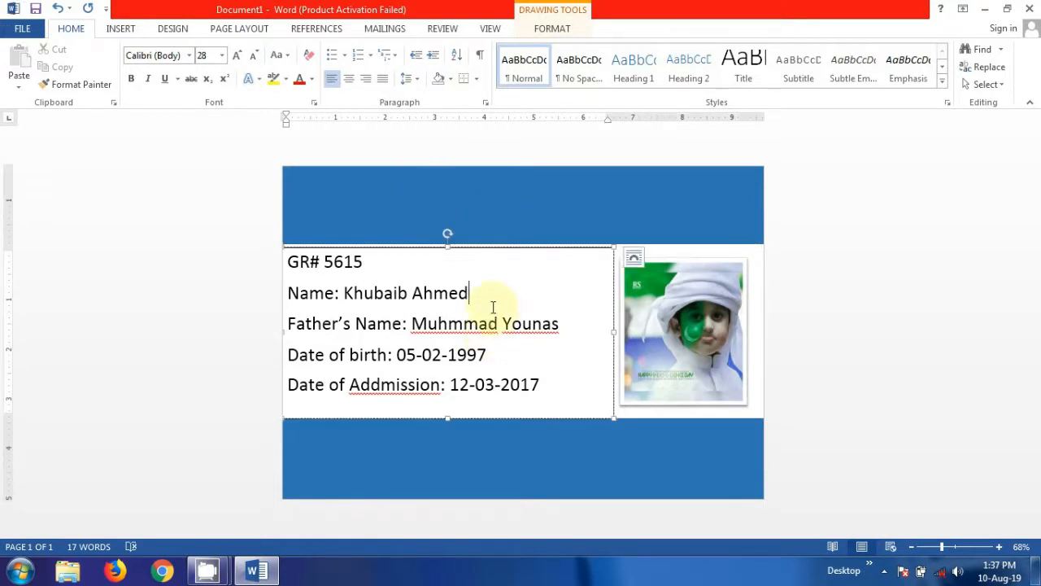